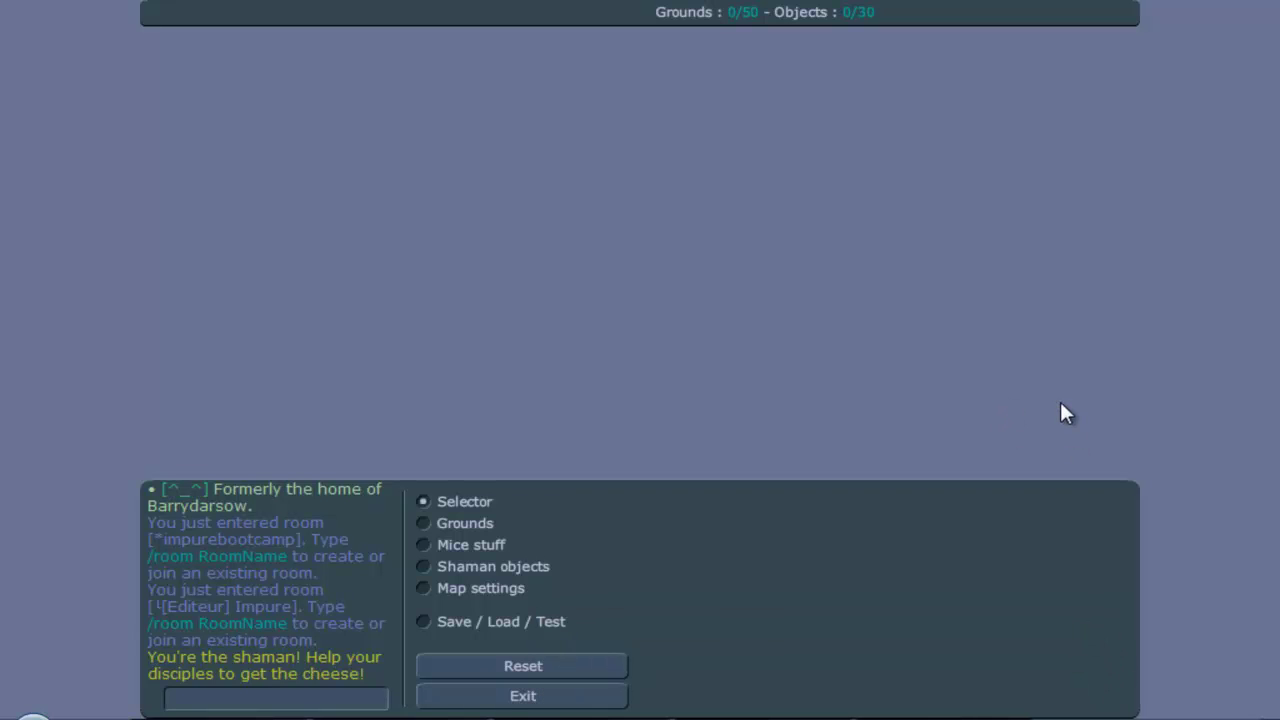
Draw a wood ground about 799 wide and 39 high along the bottom of the map, and select it.
{"action": "left_click", "coordinate": [490, 524]}
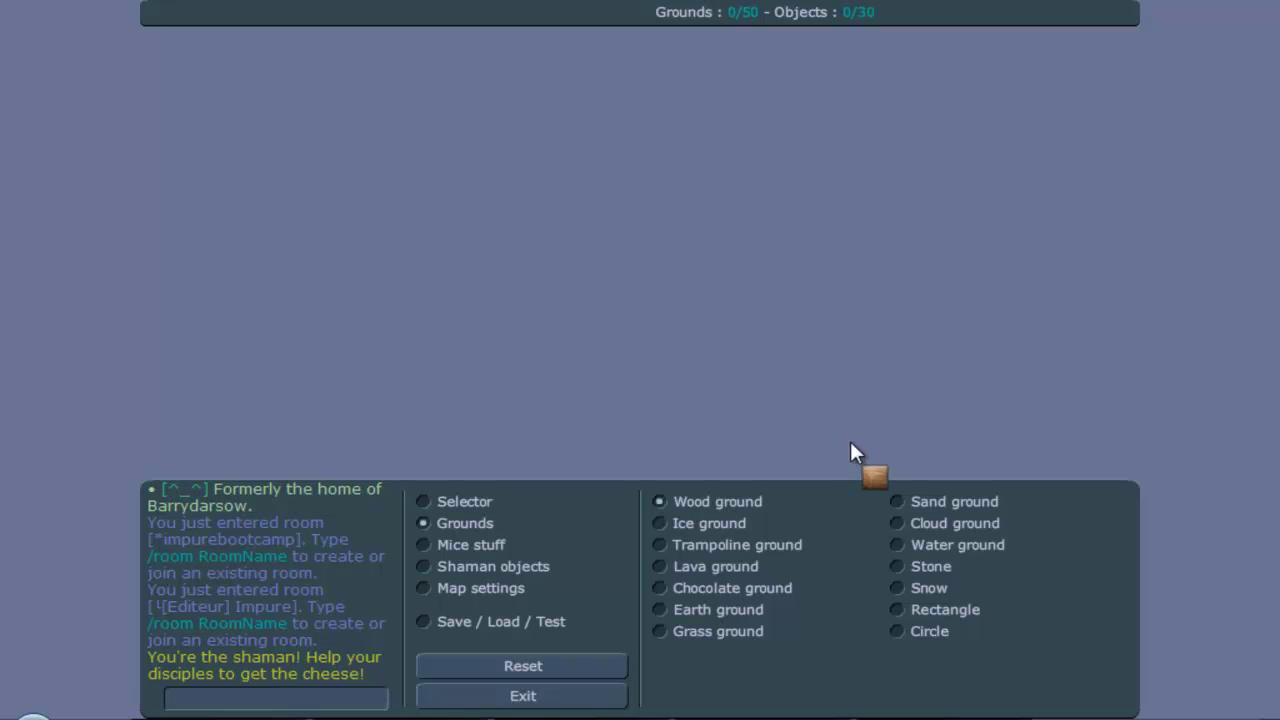
{"action": "mouse_move", "coordinate": [141, 440]}
{"action": "left_mouse_down"}
{"action": "mouse_move", "coordinate": [1092, 440]}
{"action": "mouse_move", "coordinate": [1142, 490]}
{"action": "left_mouse_up"}
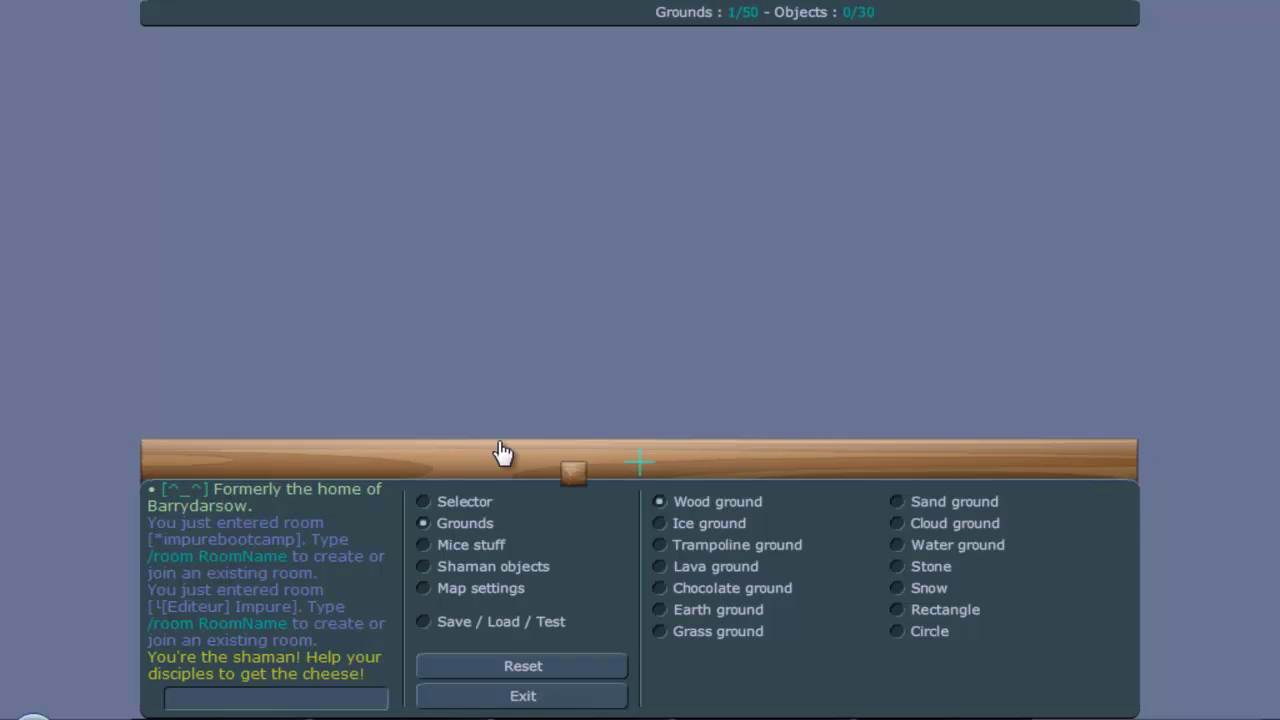
{"action": "left_click", "coordinate": [452, 501]}
{"action": "left_click", "coordinate": [561, 474]}
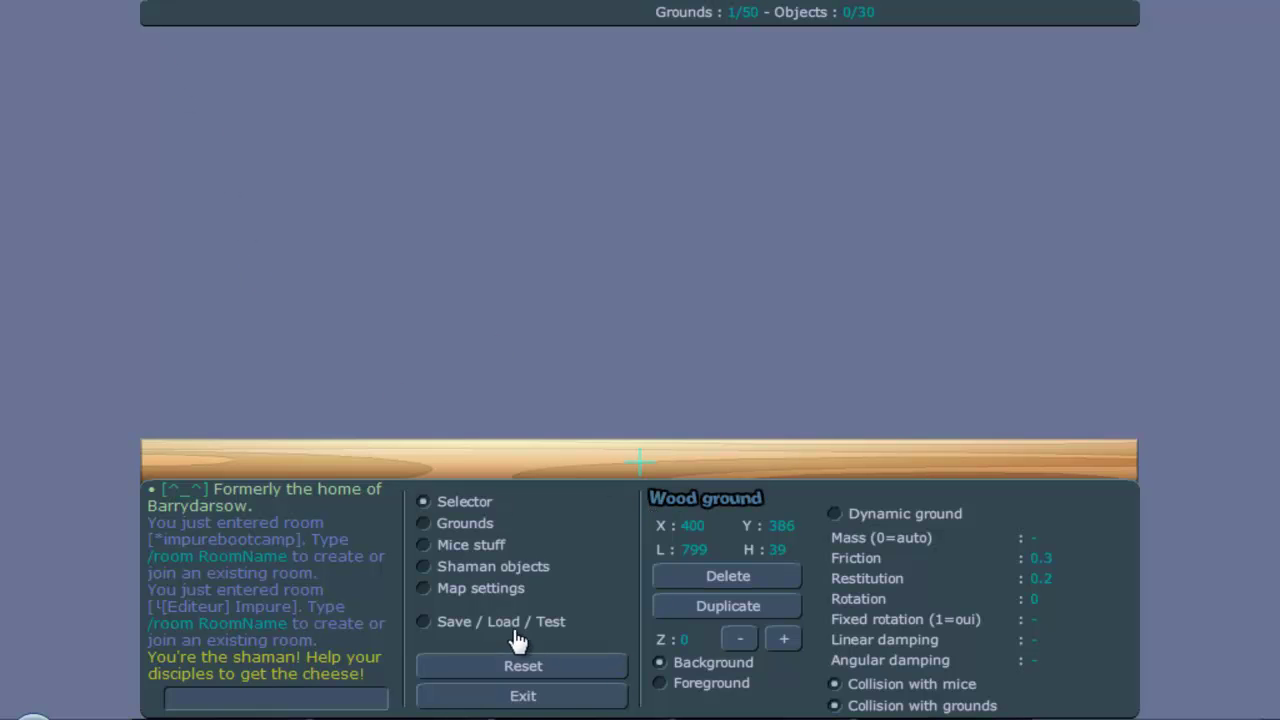
Place a circle ground of size 10 just above the wood, slightly left of the map's centre, and select it.
{"action": "left_click", "coordinate": [481, 527]}
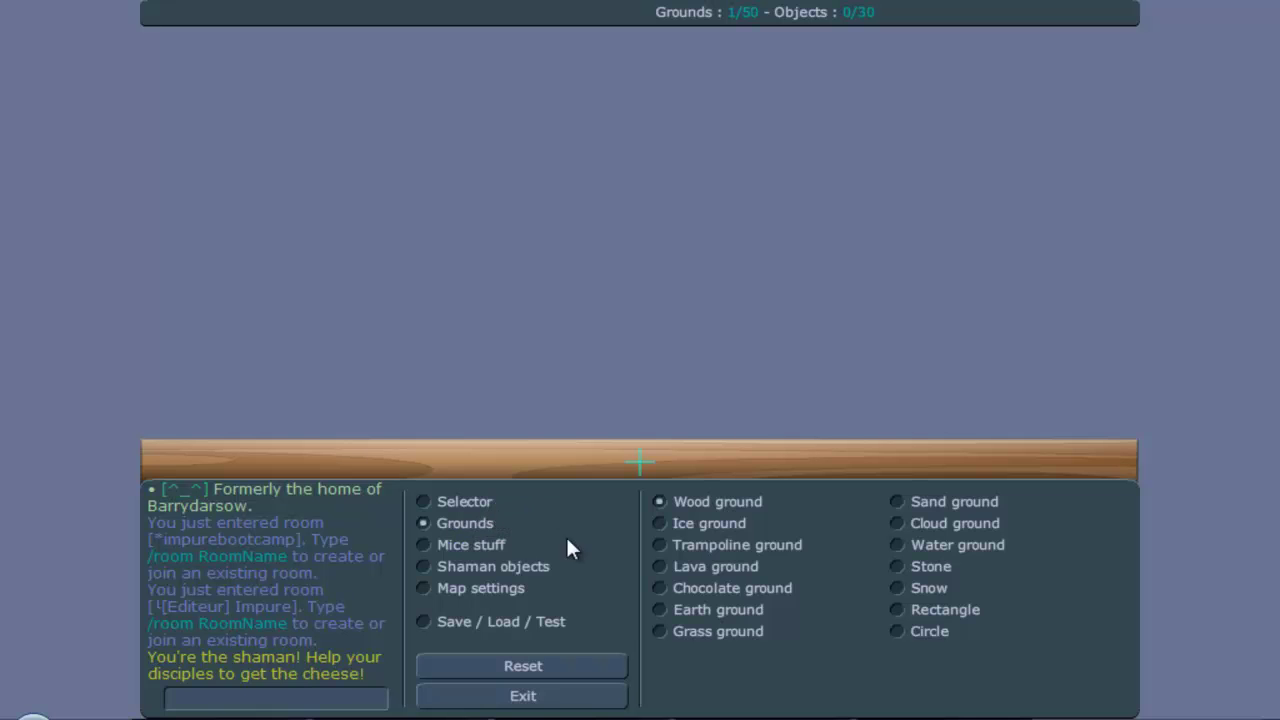
{"action": "left_click", "coordinate": [942, 633]}
{"action": "left_click", "coordinate": [443, 503]}
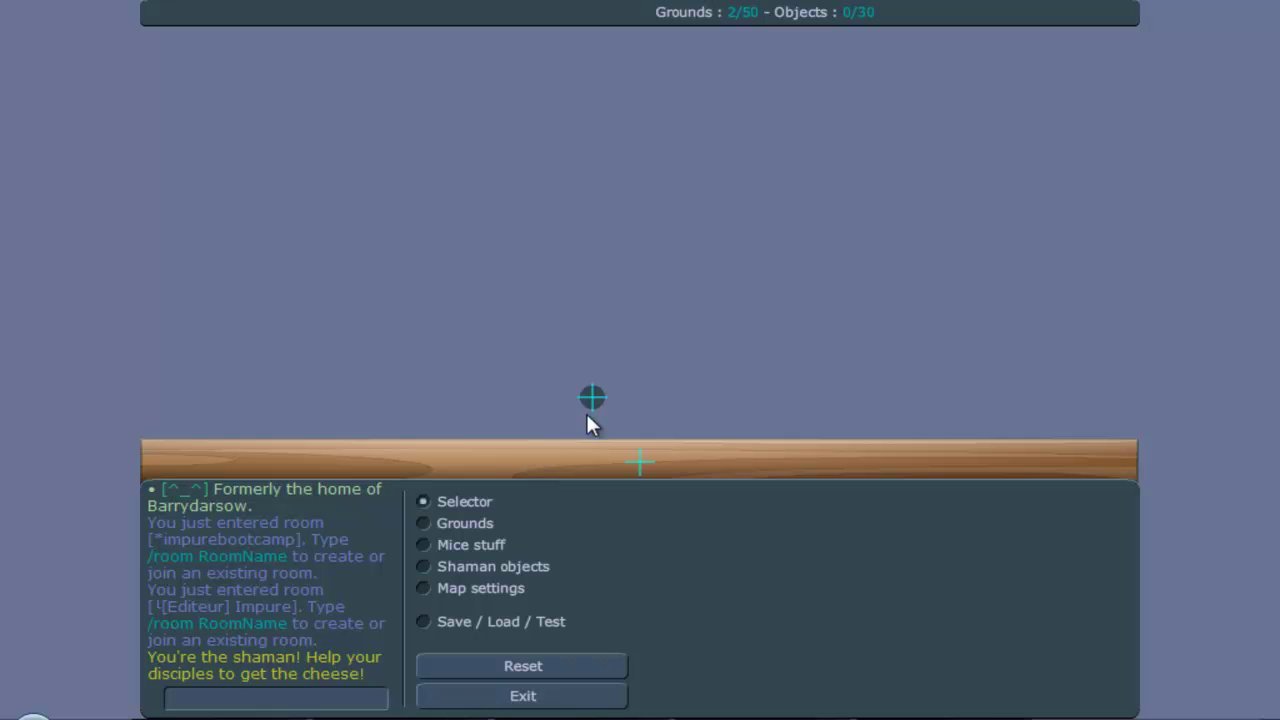
{"action": "left_click", "coordinate": [591, 400]}
Duplicate the circle and set the two circles side by side on the wood at about X 368 and X 404.
{"action": "left_click", "coordinate": [728, 605]}
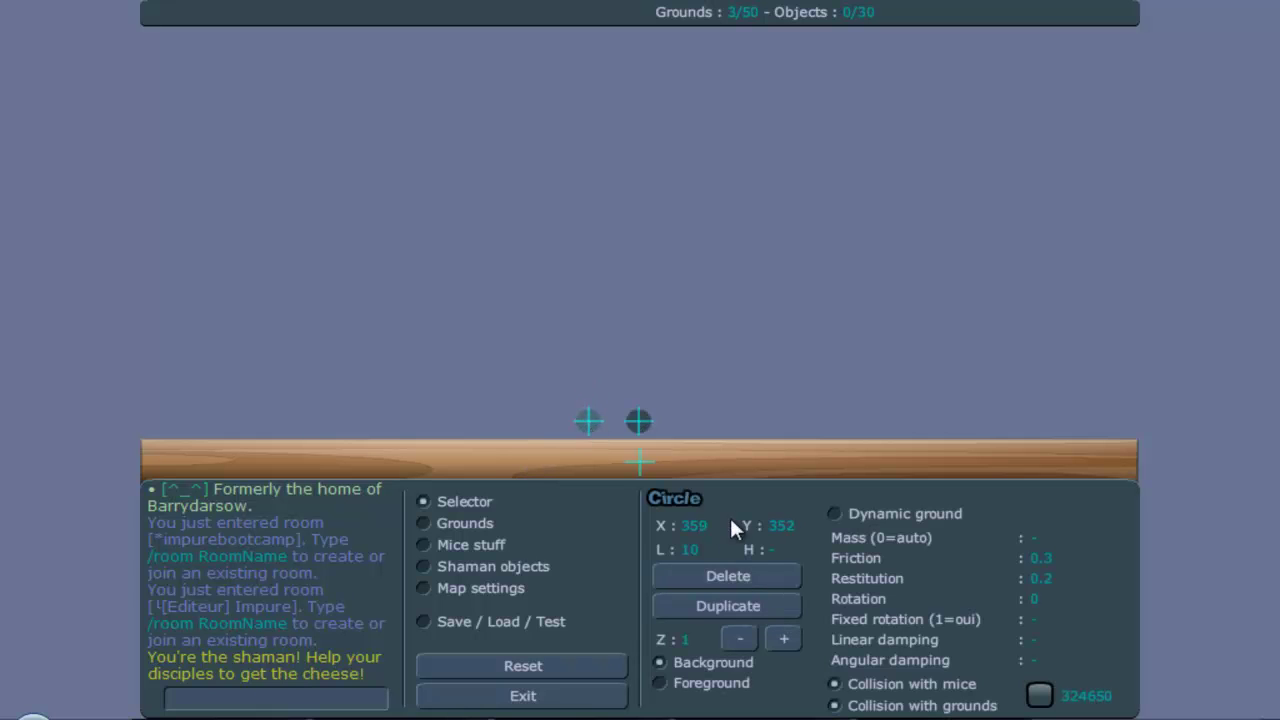
{"action": "left_click_drag", "start_coordinate": [640, 429], "coordinate": [606, 428]}
{"action": "left_click", "coordinate": [641, 428]}
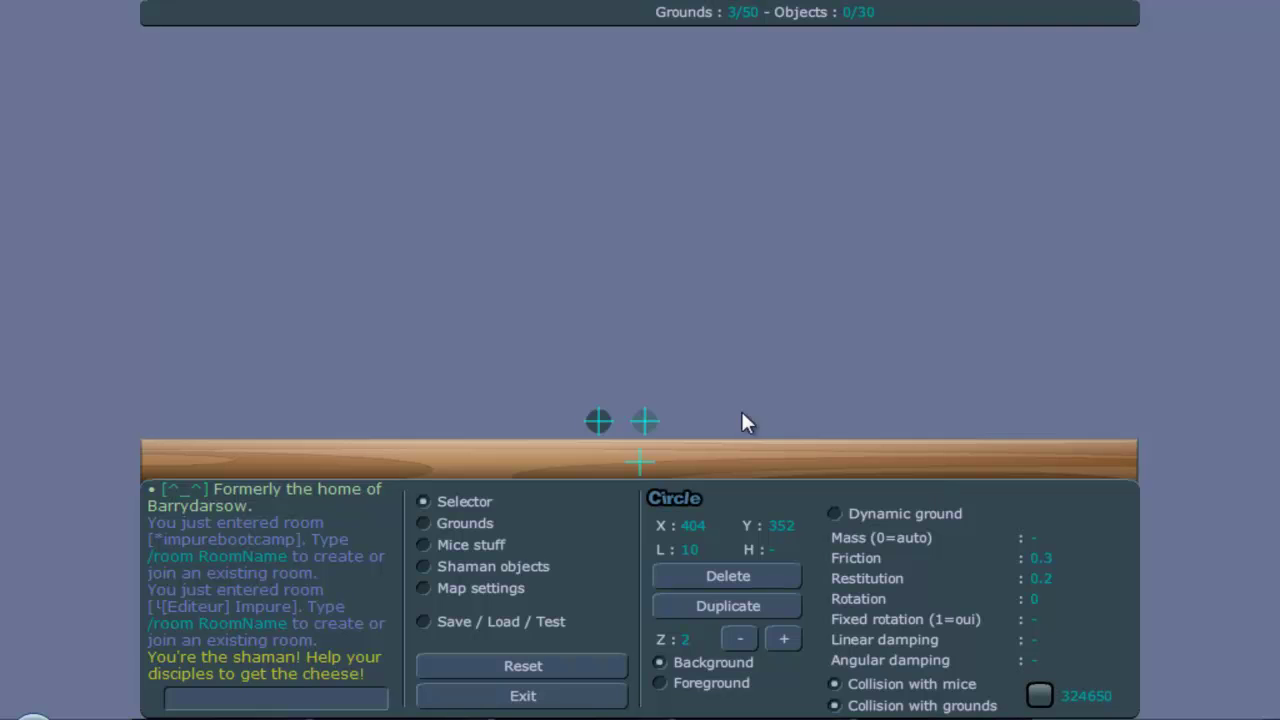
Make both circles dynamic grounds and set the mass of the circle at X 404 to 666.
{"action": "left_click", "coordinate": [593, 421]}
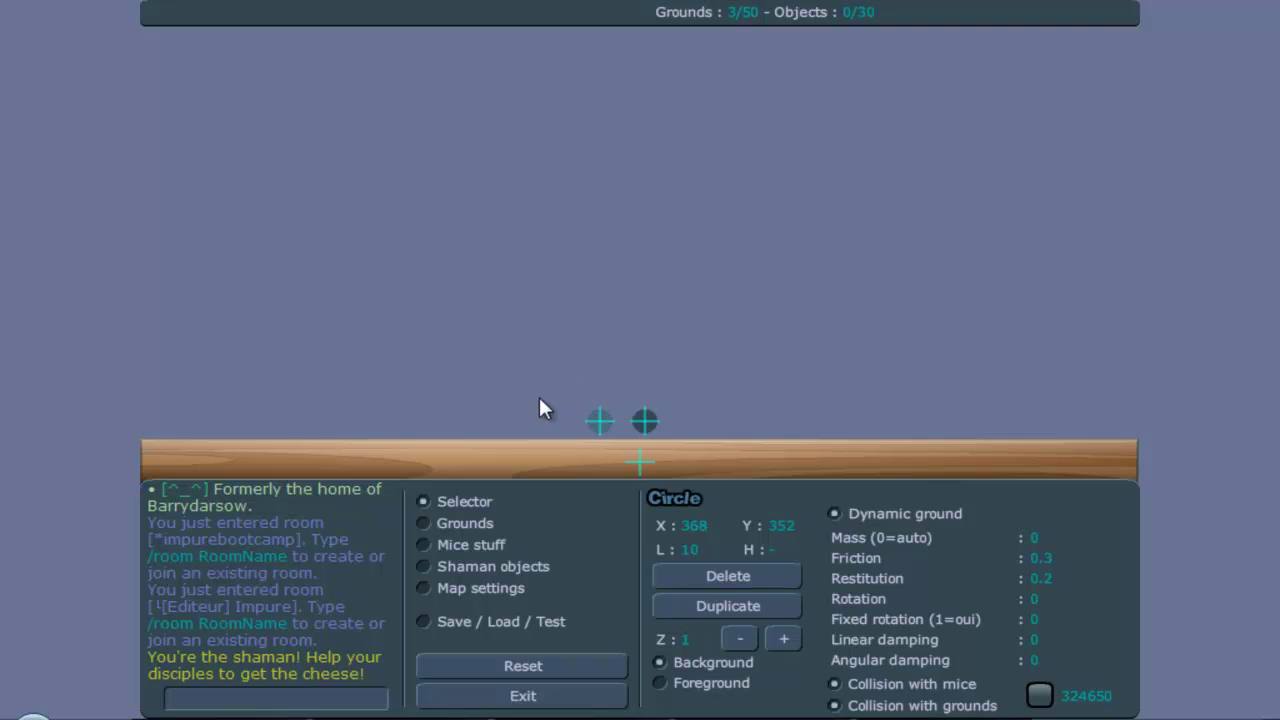
{"action": "left_click", "coordinate": [644, 428]}
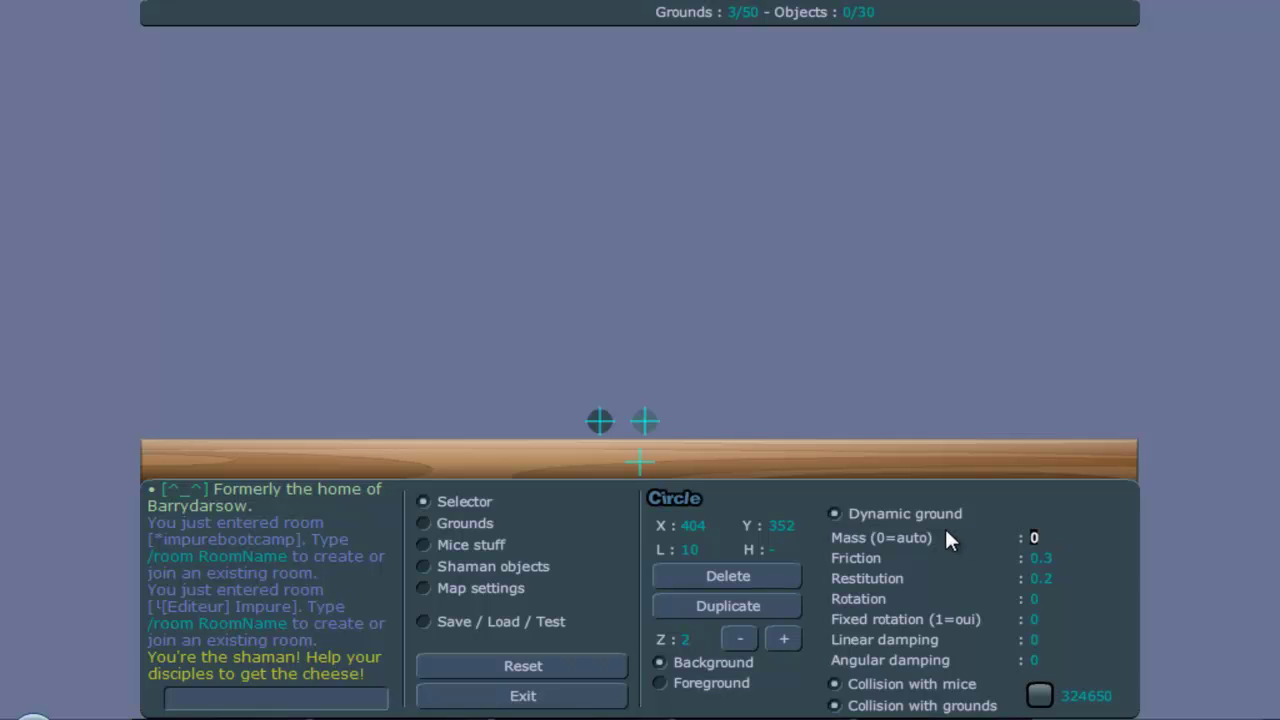
{"action": "type", "text": "666"}
Copy the map code and paste it into the Word document below the JPL template line.
{"action": "left_click", "coordinate": [520, 623]}
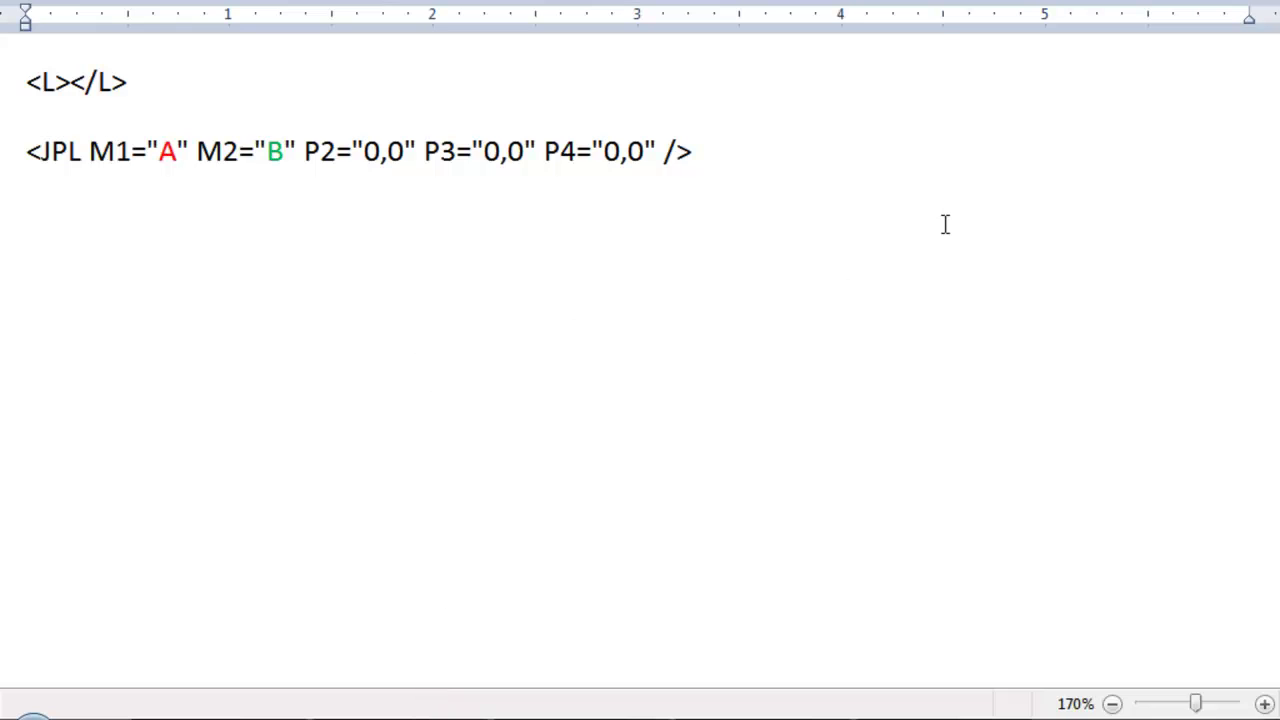
{"action": "type", "text": "<C><P /><Z><S><S P=\"0,0,0.3,0.2,0,0,0,0\" L=\"799\" X=\"400\" H=\"39\" Y=\"386\" T=\"0\" /><S P=\"1,0,0.3,0.2,0,0,0,0\" L=\"10\" o=\"324650\" X=\"368\" H=\"10\" Y=\"352\" T=\"13\" /><S P=\"1,666,0.3,0.2,0,0,0,0\" L=\"10\" o=\"324650\" X=\"404\" H=\"10\" Y=\"352\" T=\"13\" /></S><D /><O /></Z></C>"}
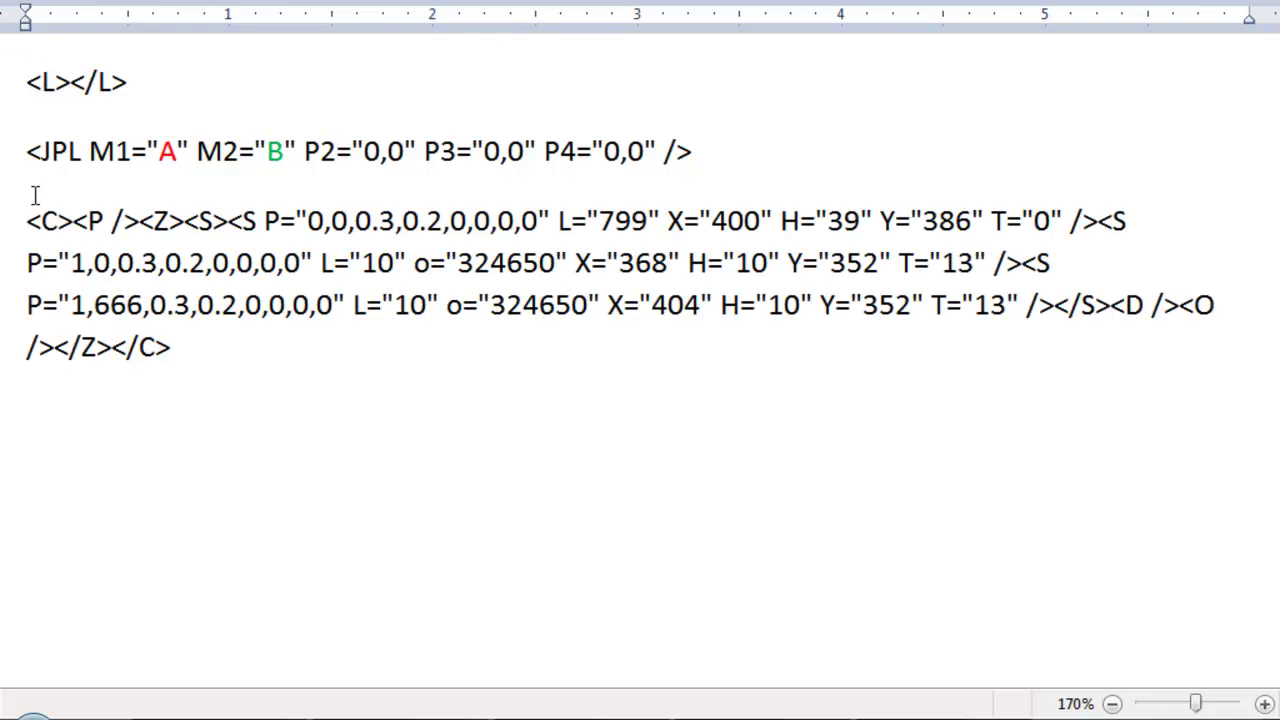
Examine the M2, P2, P3 and P4 attributes of the JPL template line and the first circle's properties in the map editor.
{"action": "left_click_drag", "start_coordinate": [658, 143], "coordinate": [328, 148]}
{"action": "left_click", "coordinate": [328, 148]}
{"action": "left_click_drag", "start_coordinate": [414, 143], "coordinate": [305, 150]}
{"action": "left_click", "coordinate": [345, 155]}
{"action": "left_click_drag", "start_coordinate": [297, 155], "coordinate": [228, 150]}
{"action": "left_click", "coordinate": [320, 148]}
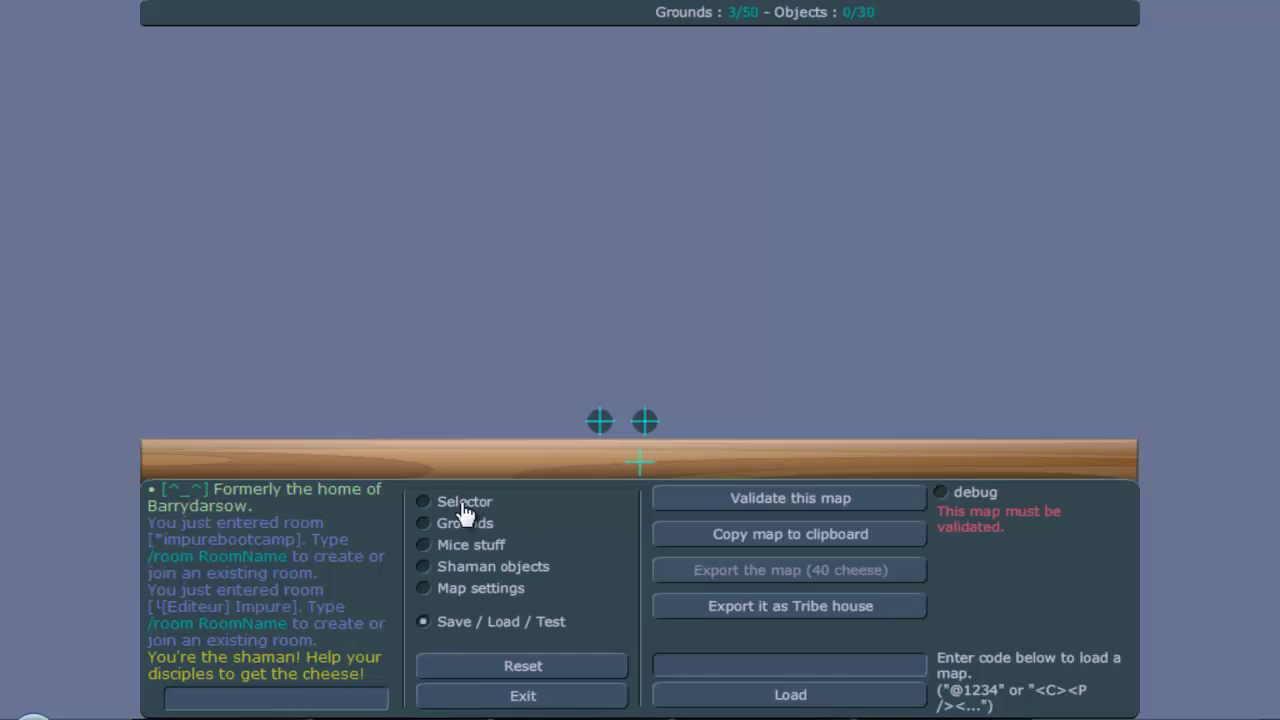
{"action": "left_click", "coordinate": [455, 503]}
{"action": "left_click", "coordinate": [606, 423]}
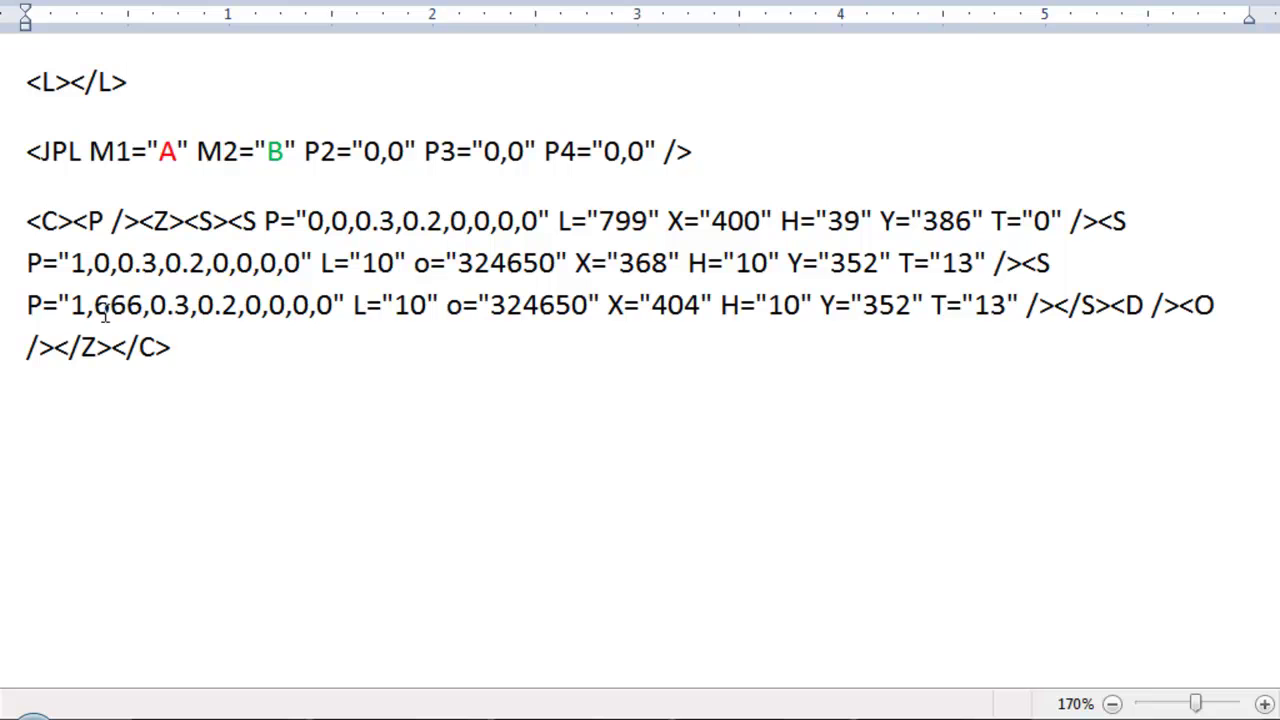
In the document's map code, change the second circle's mass to -666 and insert a copy of the <L></L> tags before </Z>.
{"action": "type", "text": "-"}
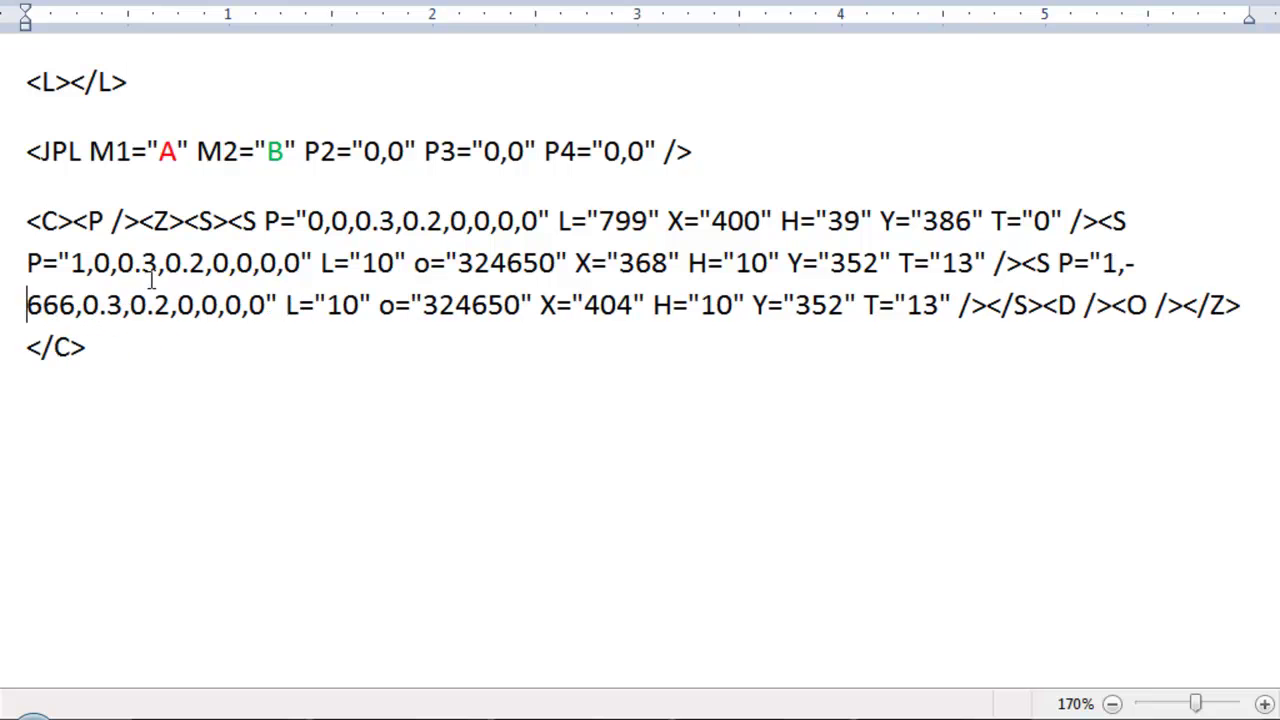
{"action": "left_click", "coordinate": [717, 147]}
{"action": "left_click_drag", "start_coordinate": [124, 80], "coordinate": [2, 92]}
{"action": "key", "text": "ctrl+c"}
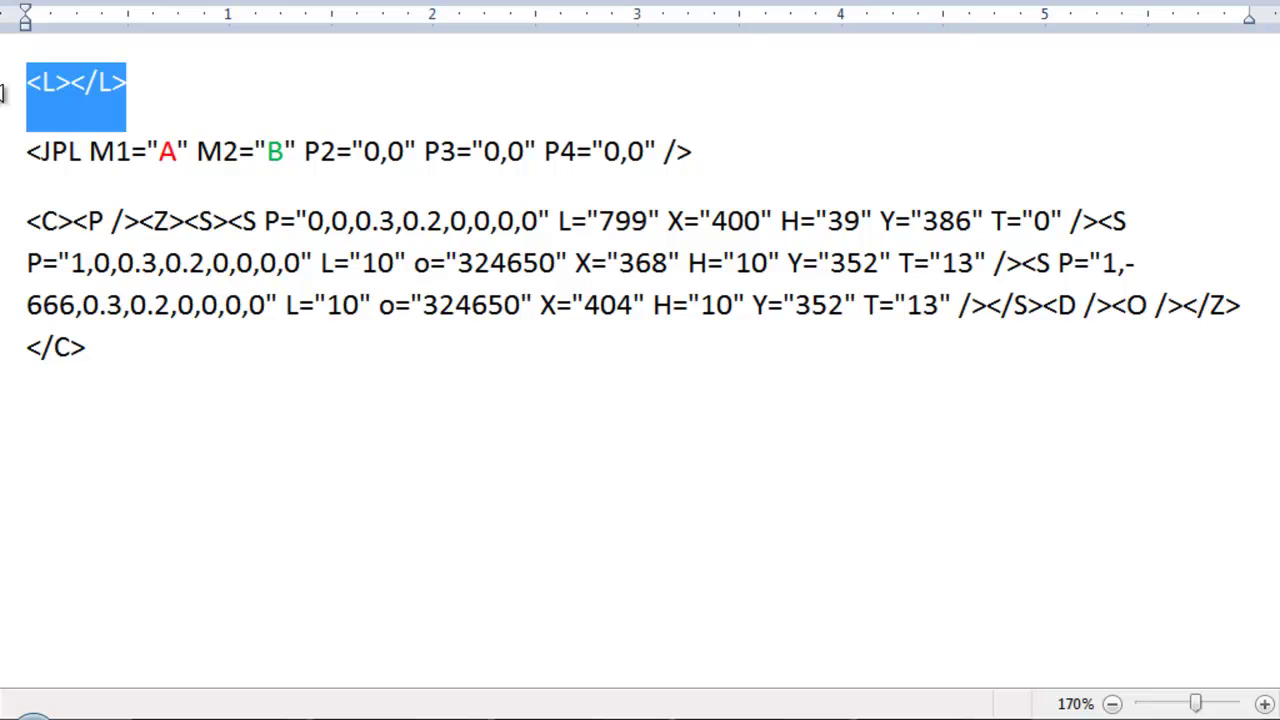
{"action": "left_click", "coordinate": [1192, 305]}
{"action": "key", "text": "ctrl+v"}
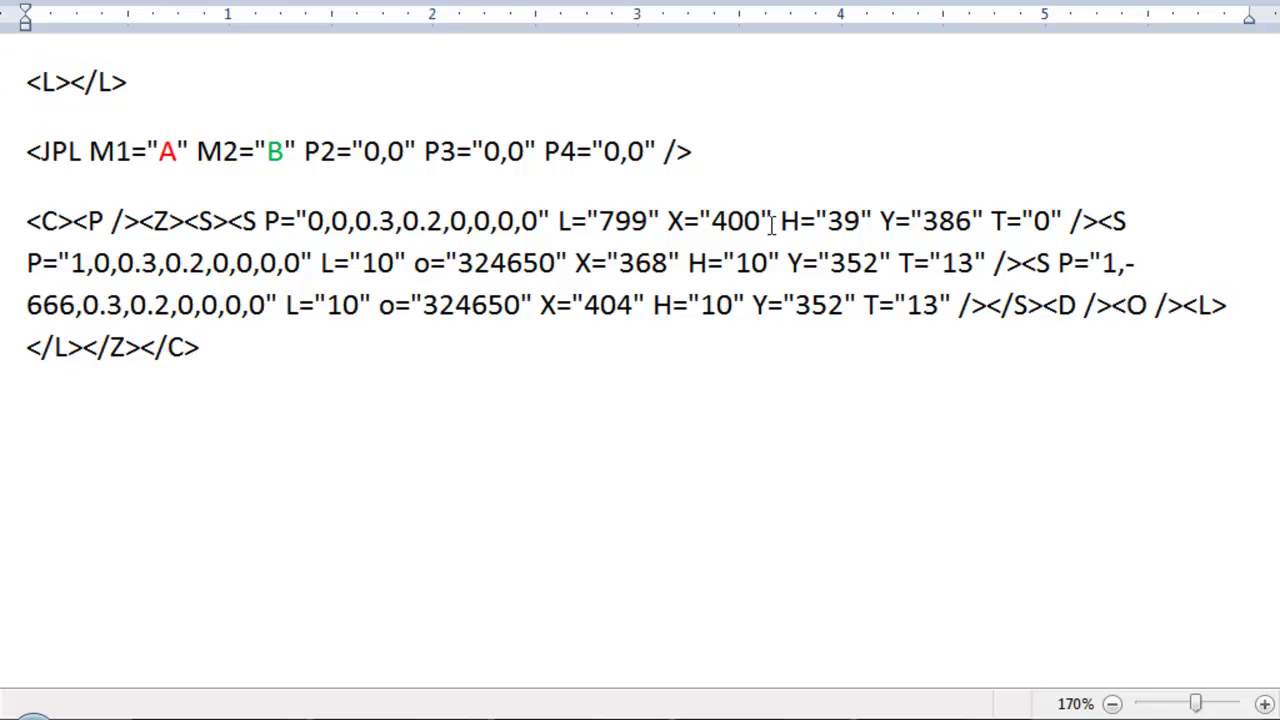
Copy the JPL template line and paste it between the <L> and </L> tags of the map code.
{"action": "left_click_drag", "start_coordinate": [693, 137], "coordinate": [2, 140]}
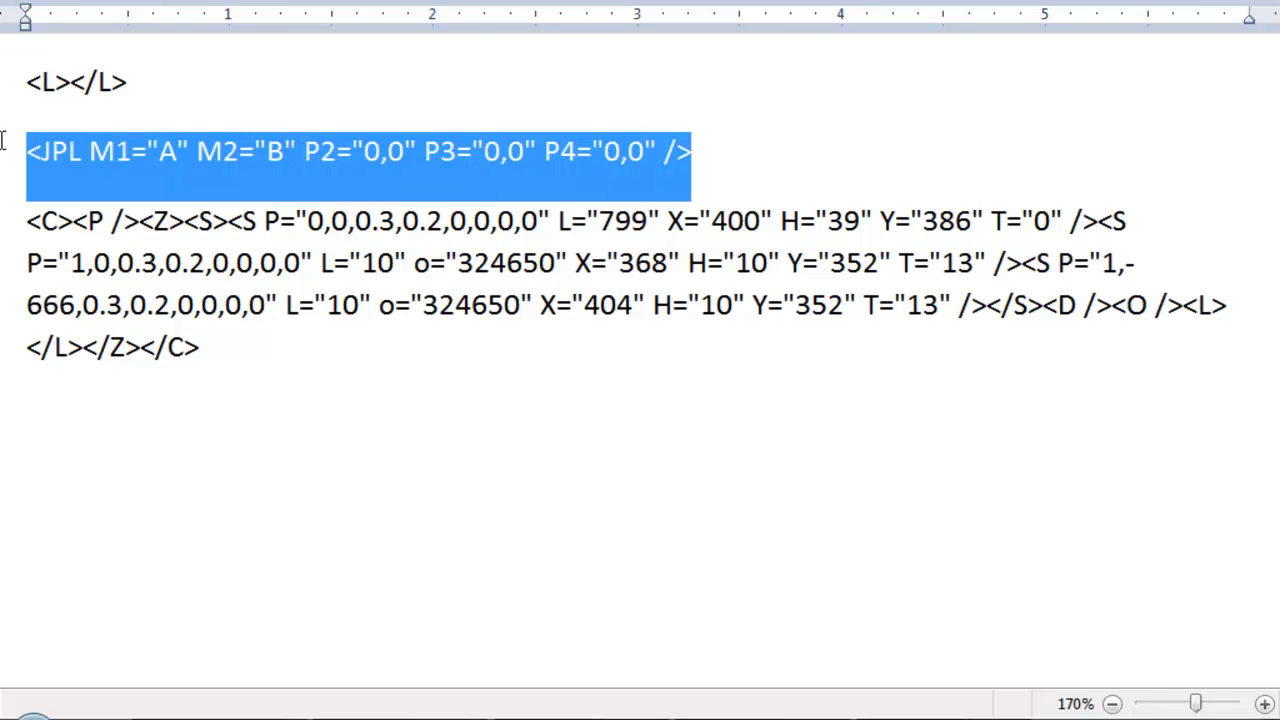
{"action": "key", "text": "ctrl+c"}
{"action": "left_click", "coordinate": [28, 347]}
{"action": "key", "text": "ctrl+v"}
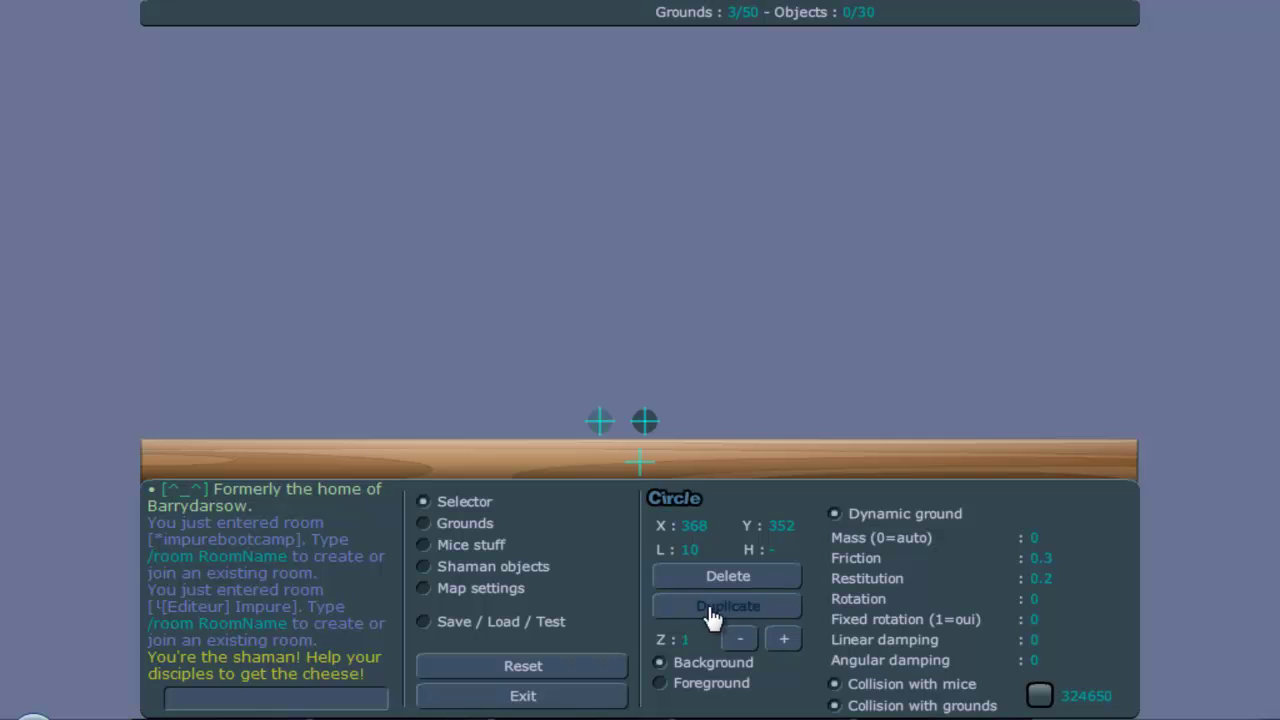
Check the second circle's Z index, and set M2 to 1 and M1 to 2 in the map code's JPL tag.
{"action": "left_click", "coordinate": [645, 423]}
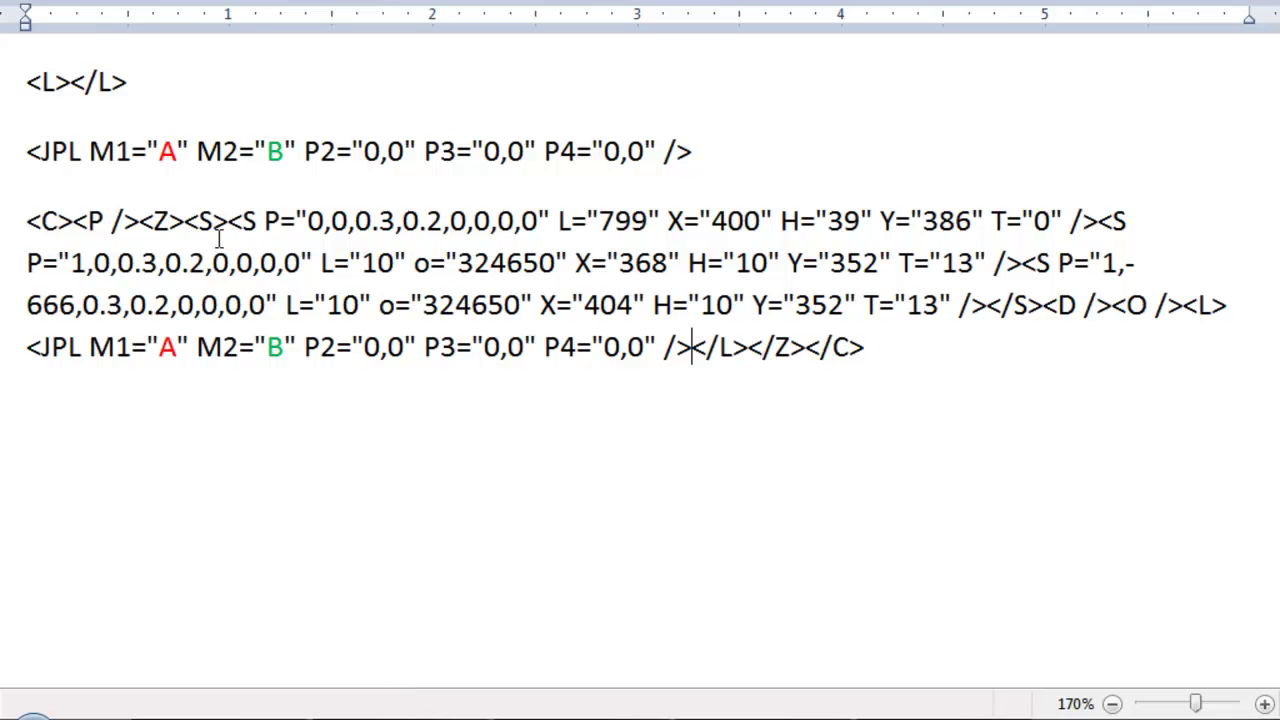
{"action": "left_click", "coordinate": [287, 348]}
{"action": "key", "text": "BackSpace"}
{"action": "type", "text": "1"}
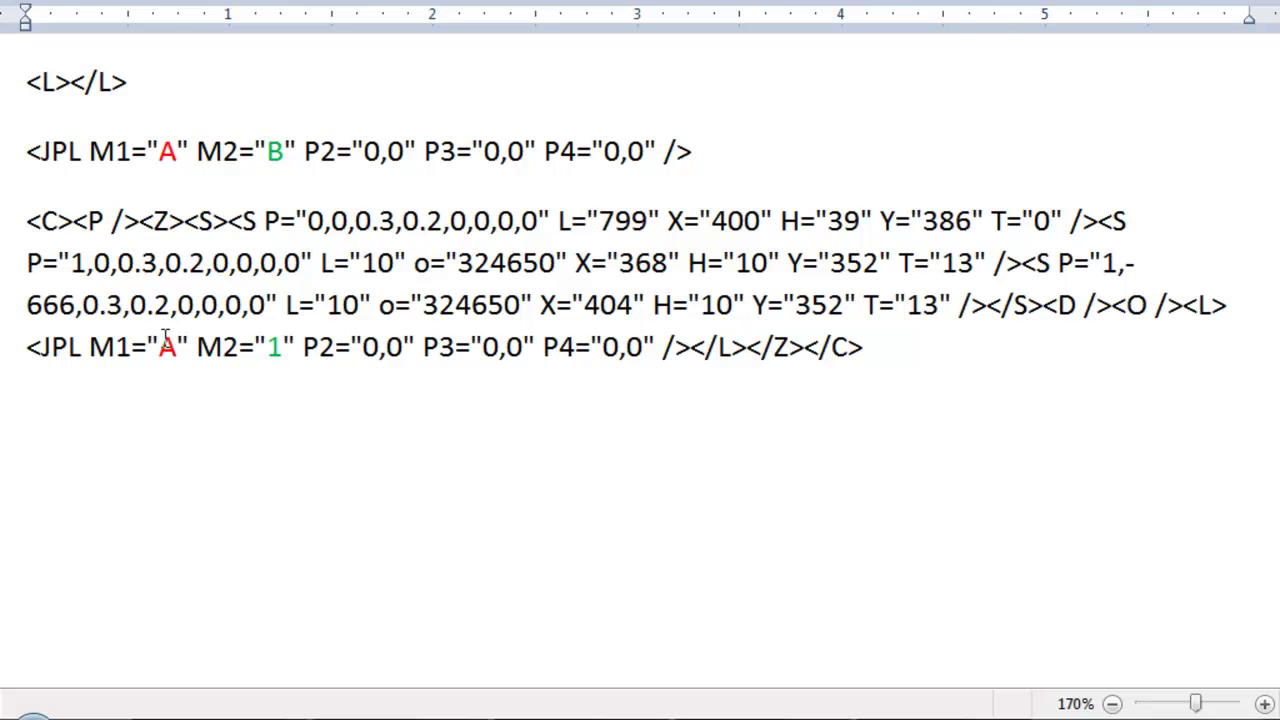
{"action": "left_click", "coordinate": [181, 346]}
{"action": "key", "text": "BackSpace"}
{"action": "type", "text": "2"}
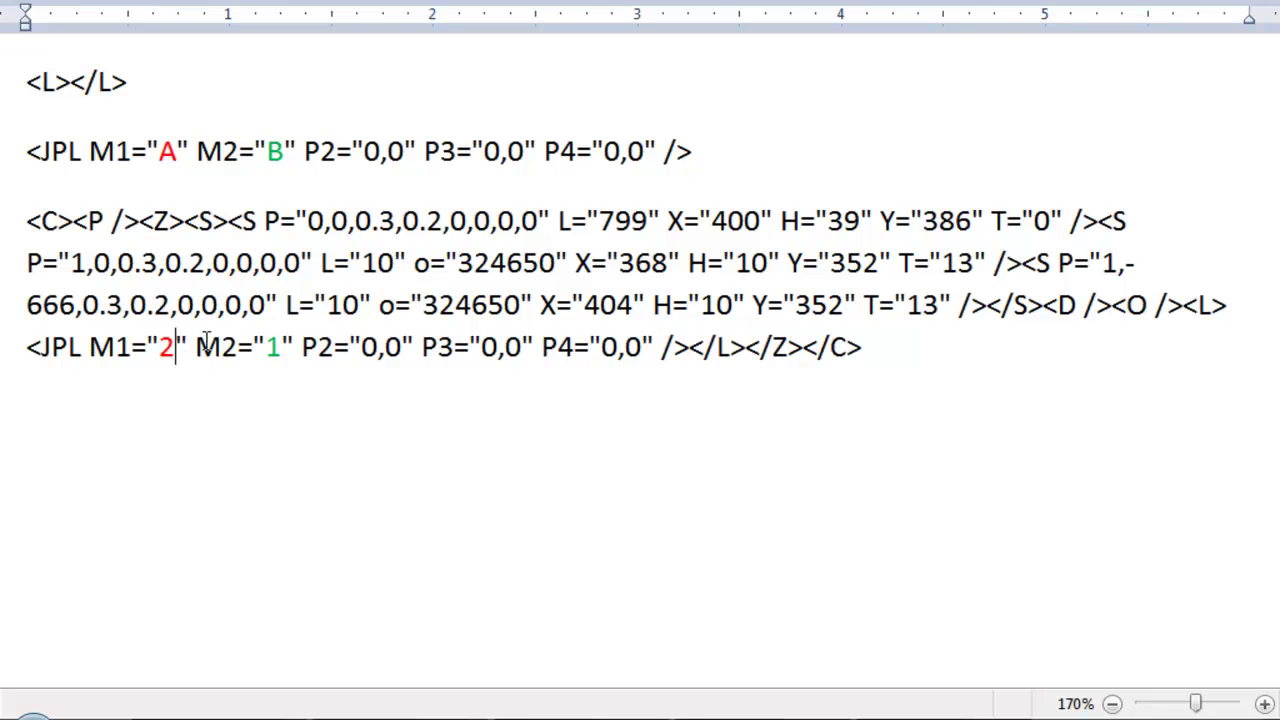
Copy the complete edited map code from the document and load it into the Transformice map editor.
{"action": "left_click_drag", "start_coordinate": [946, 346], "coordinate": [15, 240]}
{"action": "key", "text": "ctrl+c"}
{"action": "key", "text": "alt+Tab"}
{"action": "left_click", "coordinate": [503, 622]}
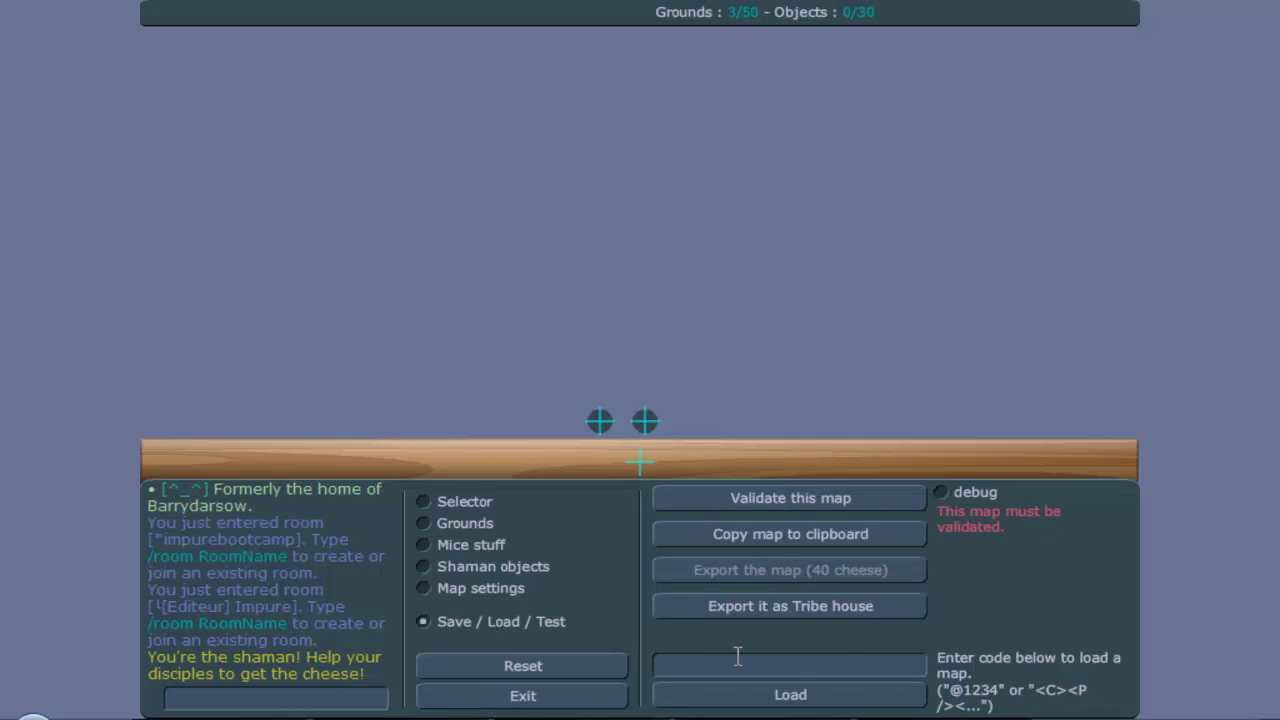
{"action": "left_click", "coordinate": [737, 657]}
{"action": "key", "text": "ctrl+v"}
{"action": "left_click", "coordinate": [760, 691]}
Place a mice spawn on the wood to the right of the circles and test the map with the mouse.
{"action": "left_click", "coordinate": [468, 545]}
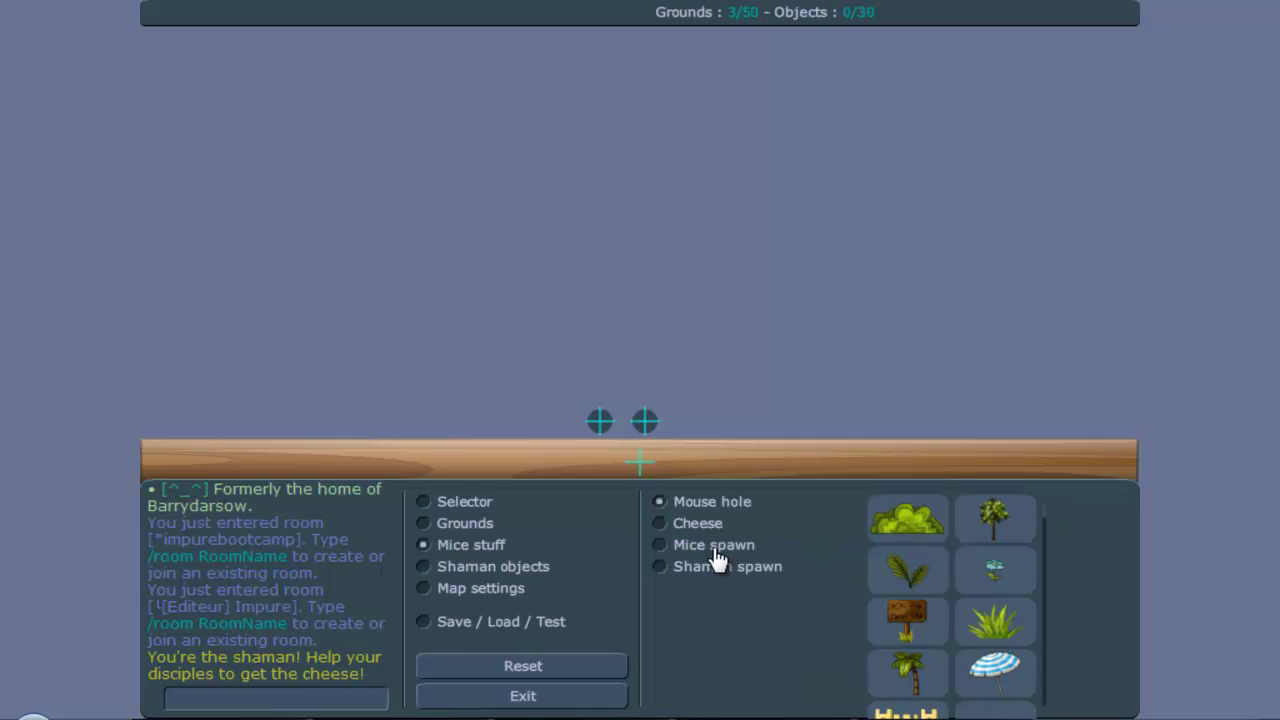
{"action": "left_click", "coordinate": [712, 545]}
{"action": "left_click", "coordinate": [488, 622]}
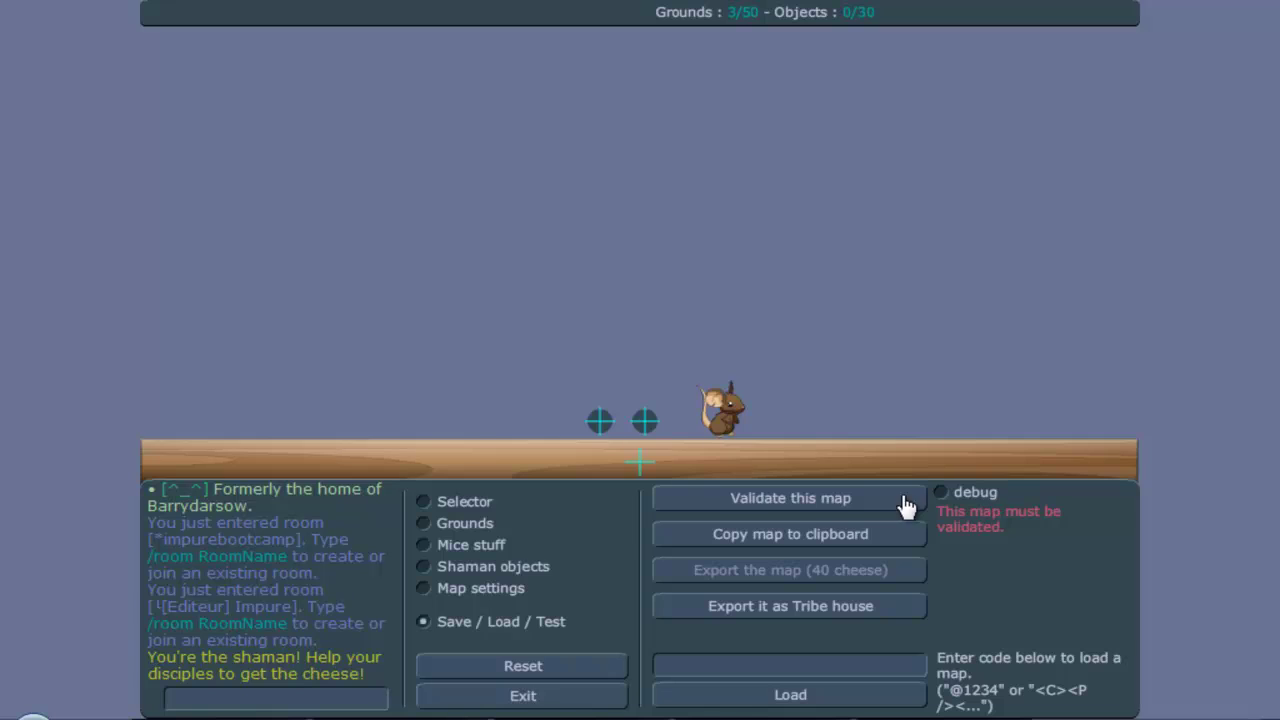
{"action": "left_click", "coordinate": [800, 496]}
{"action": "key", "text": "Left"}
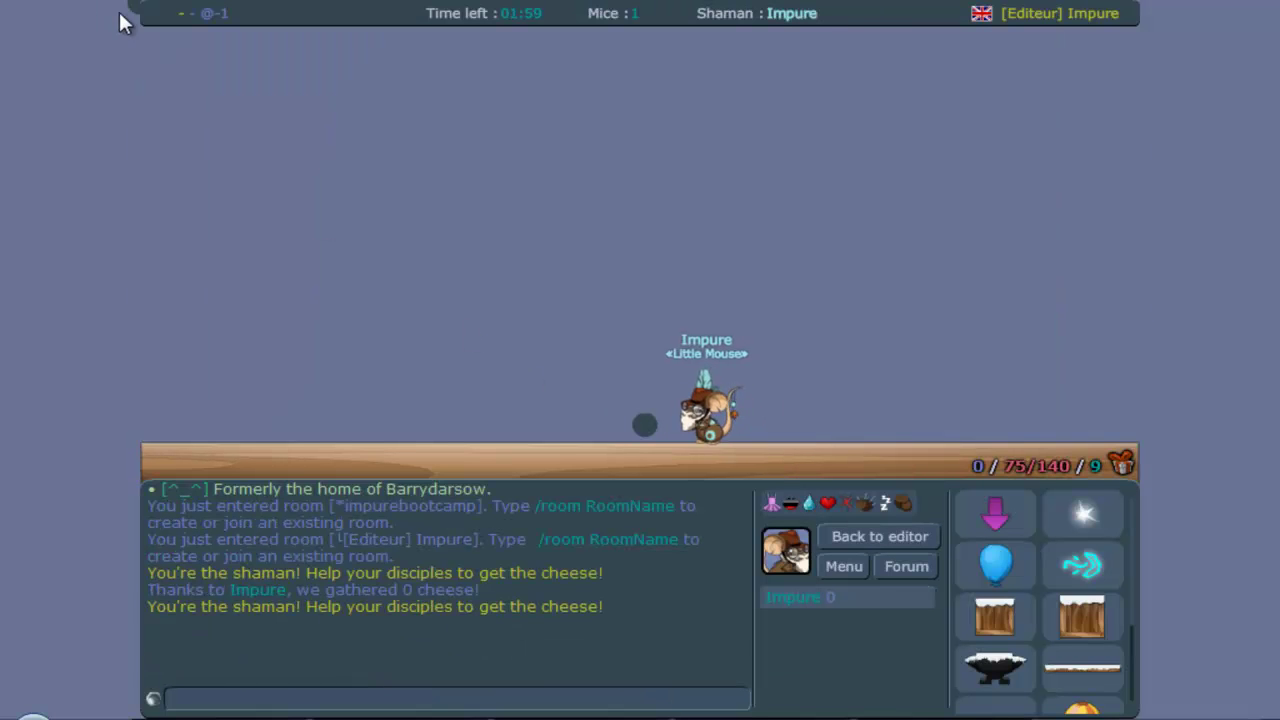
{"action": "key", "text": "Up"}
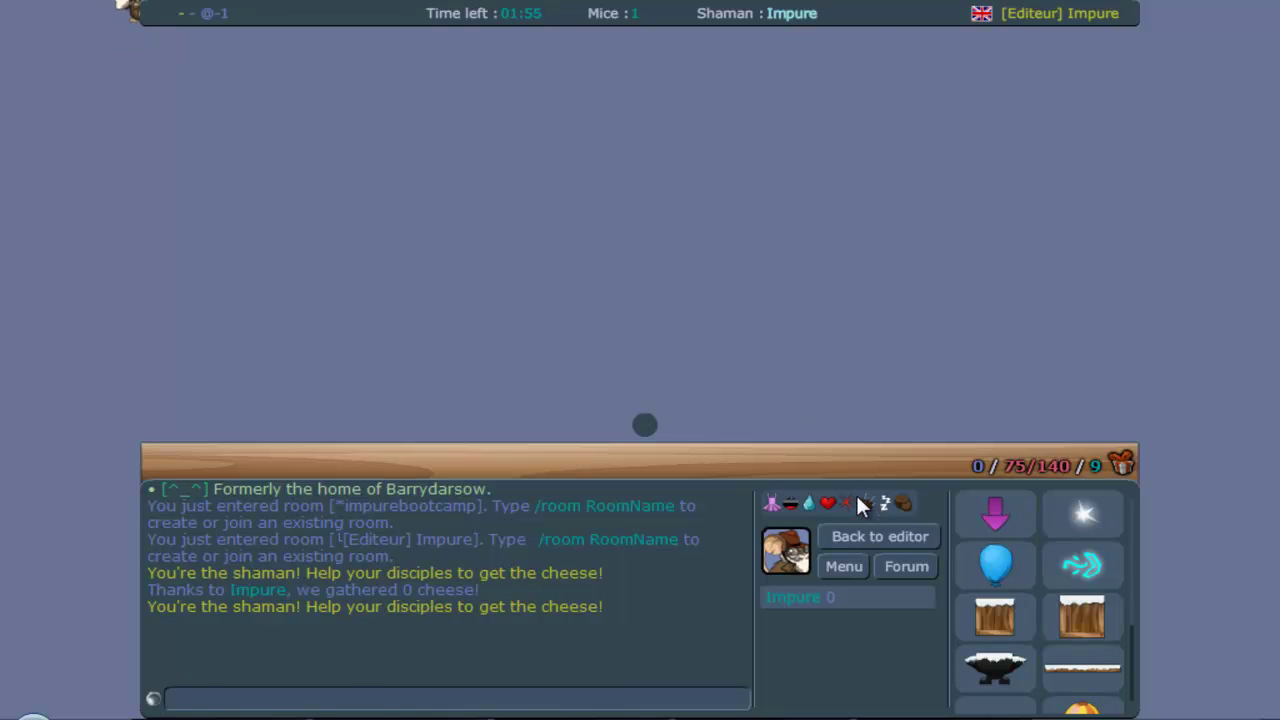
Restart the map test from the editor, summon a large box at the map's upper-left corner, and walk the mouse left past the circle.
{"action": "left_click", "coordinate": [868, 537]}
{"action": "left_click", "coordinate": [486, 622]}
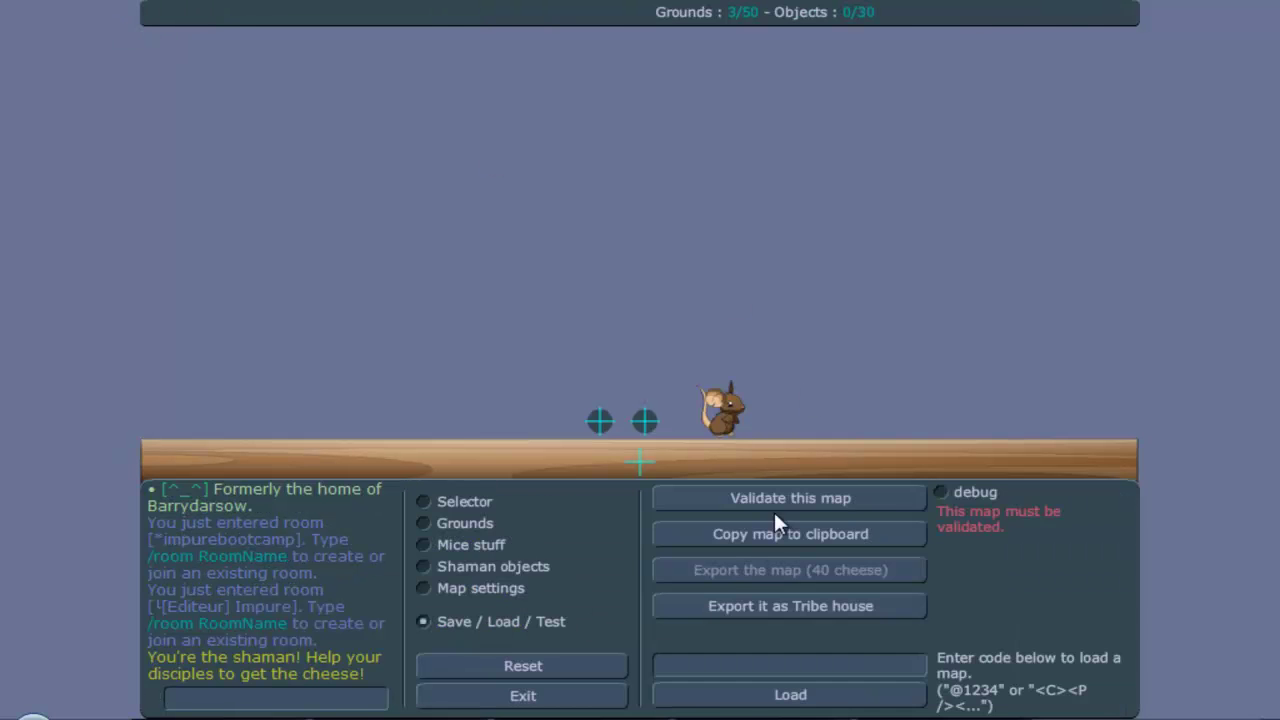
{"action": "left_click", "coordinate": [773, 509]}
{"action": "left_click", "coordinate": [1090, 608]}
{"action": "left_click", "coordinate": [648, 362]}
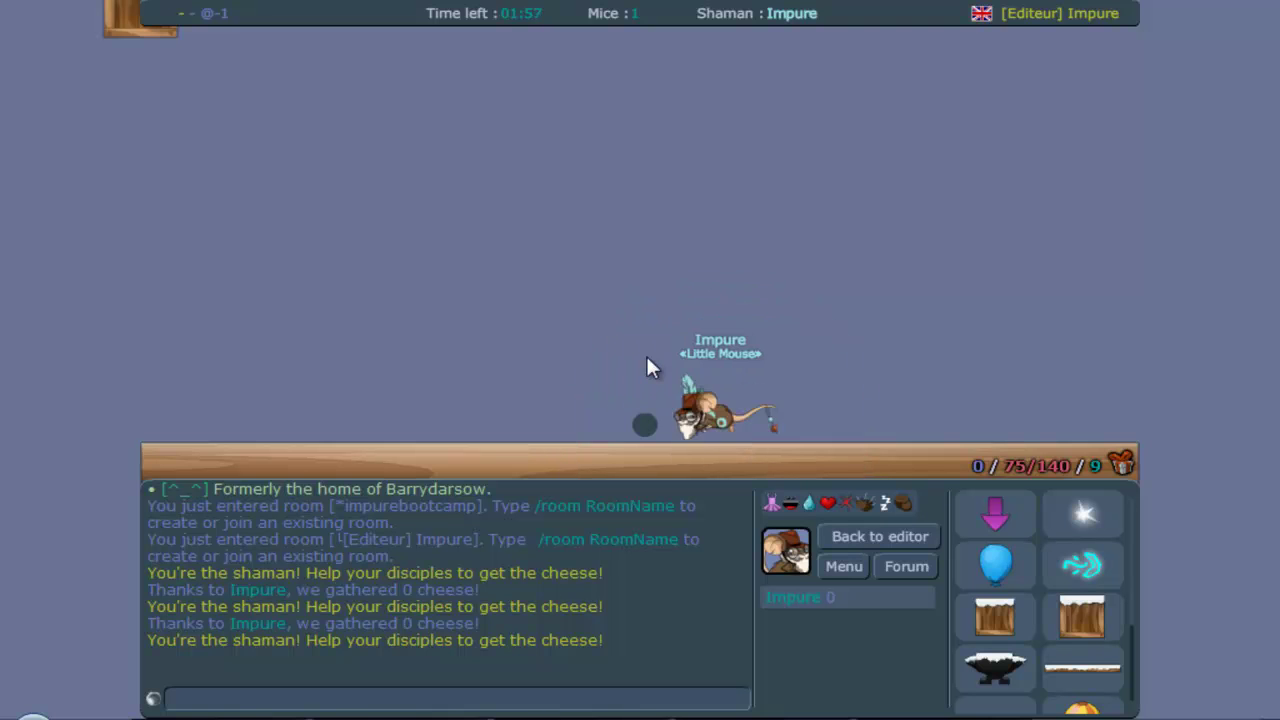
{"action": "key", "text": "Left"}
{"action": "key", "text": "Left"}
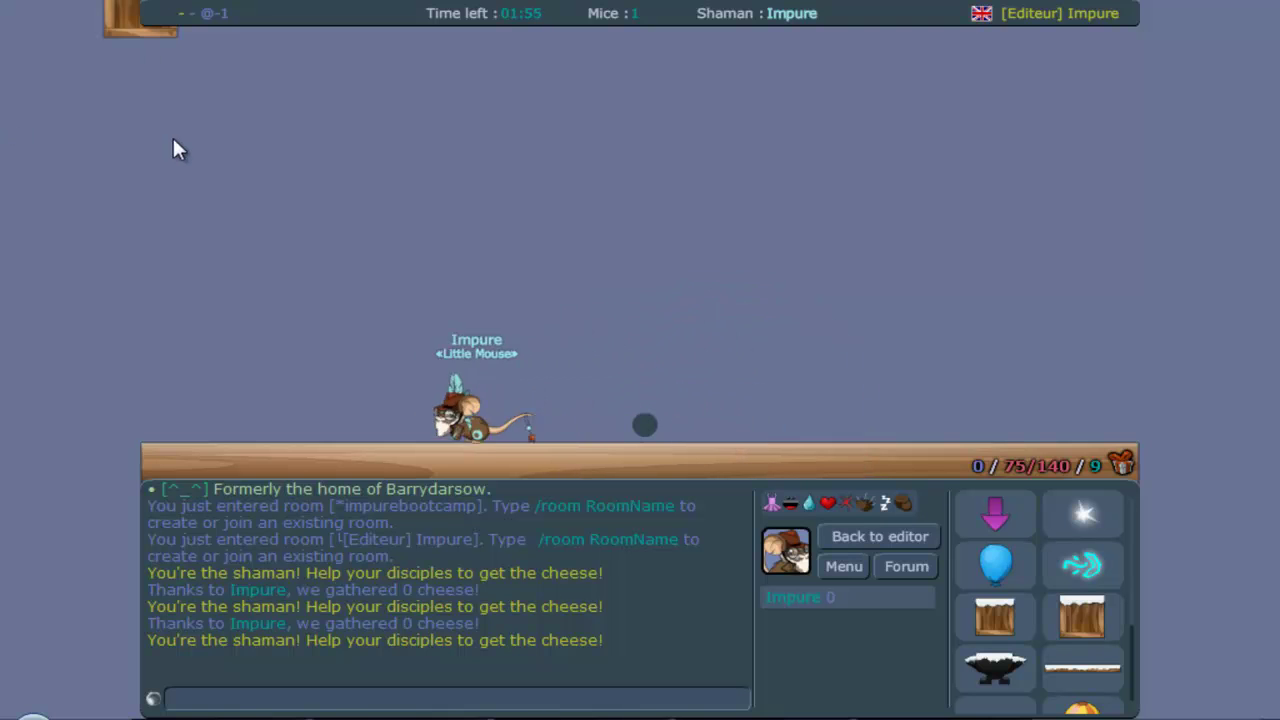
Cast the spirit beside the circle on the wood and move the mouse toward it to test how it reacts.
{"action": "left_click", "coordinate": [1058, 583]}
{"action": "key", "text": "Right"}
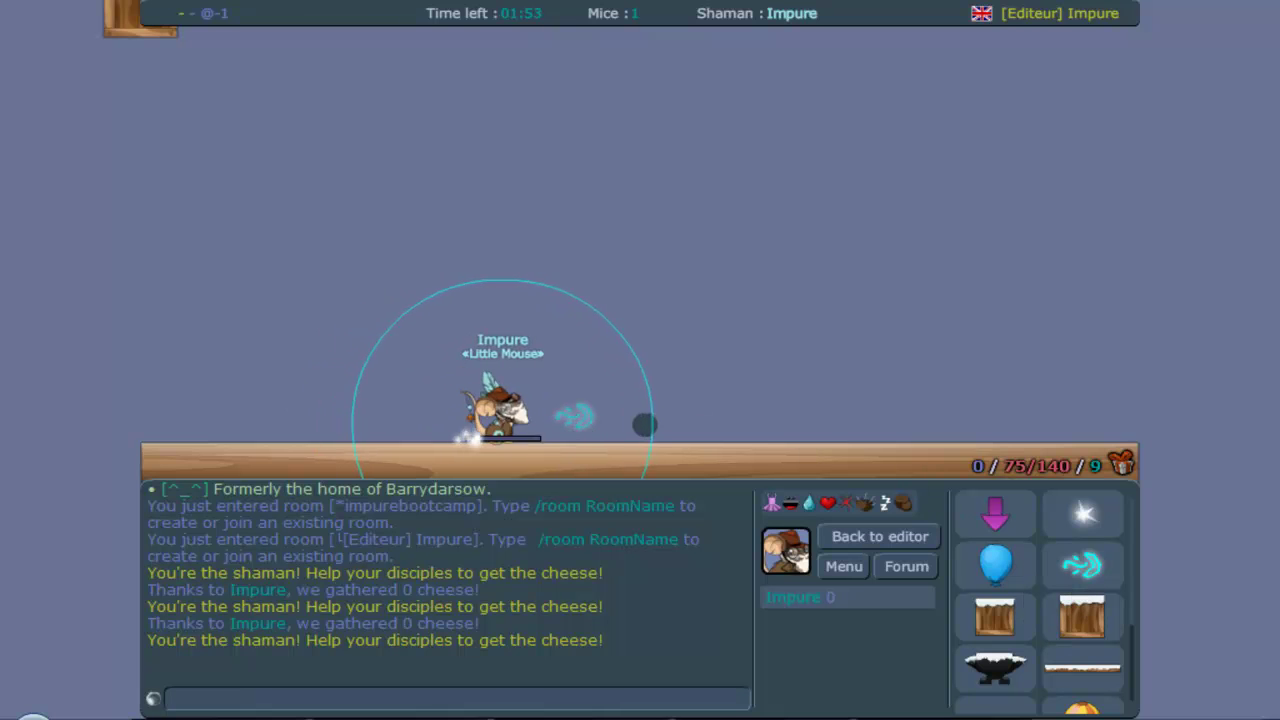
{"action": "left_click", "coordinate": [578, 420]}
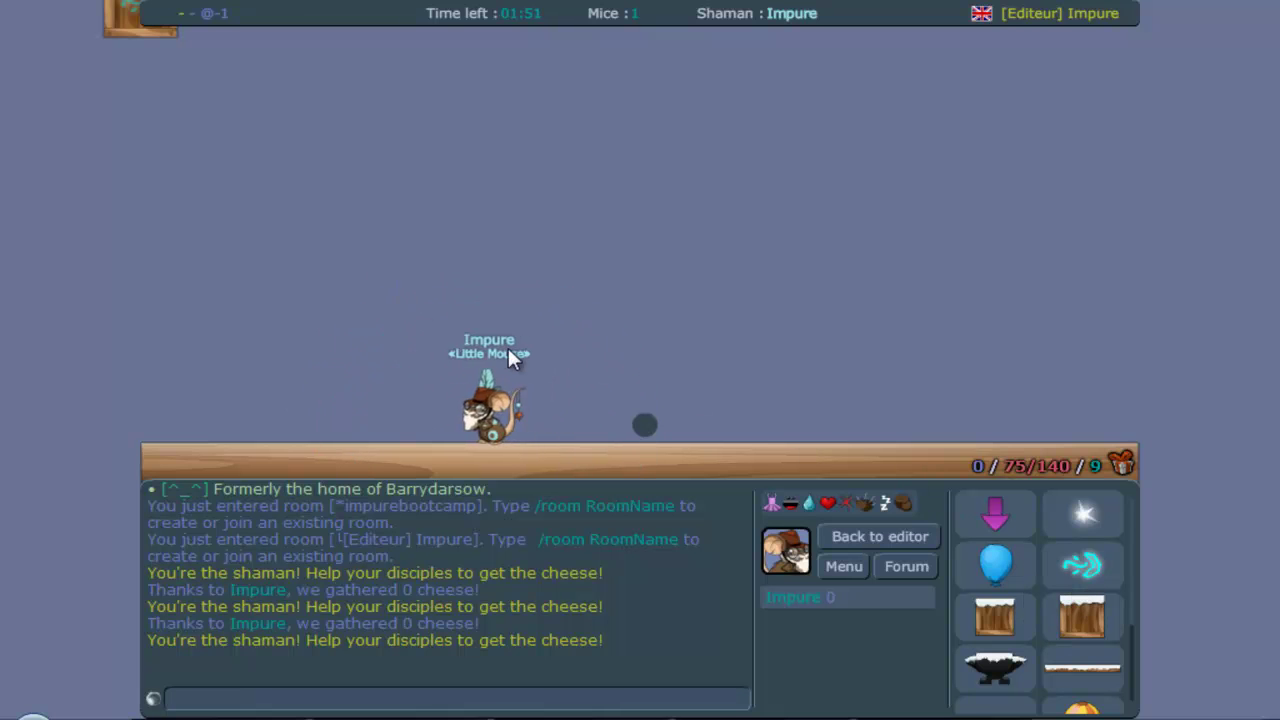
{"action": "key", "text": "Right"}
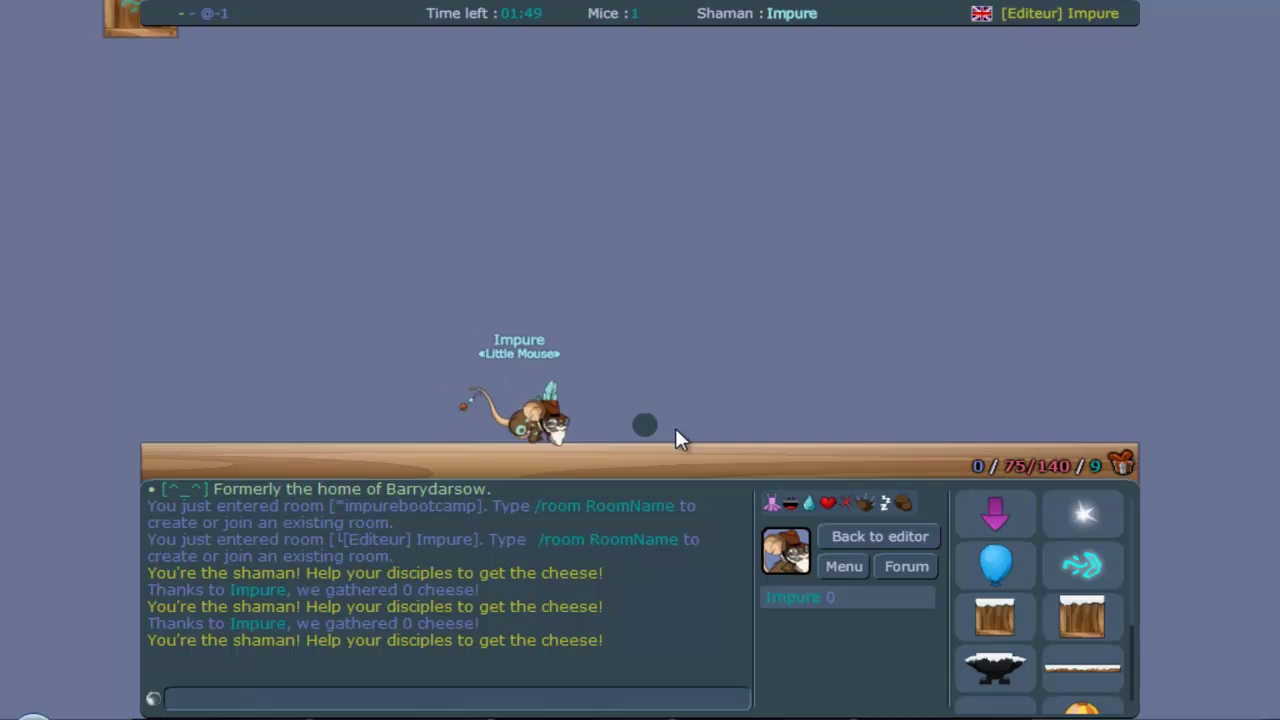
{"action": "key", "text": "Down"}
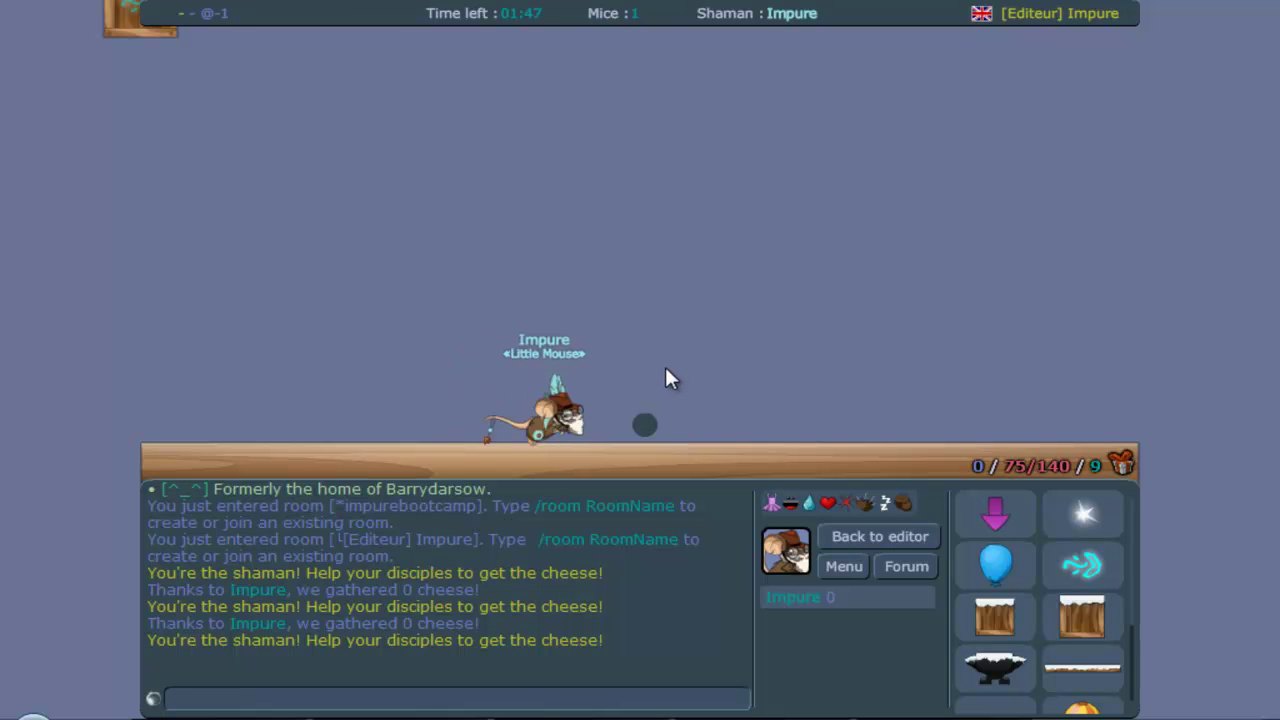
Return to the editor and run the map test again with debug turned on.
{"action": "left_click", "coordinate": [868, 540]}
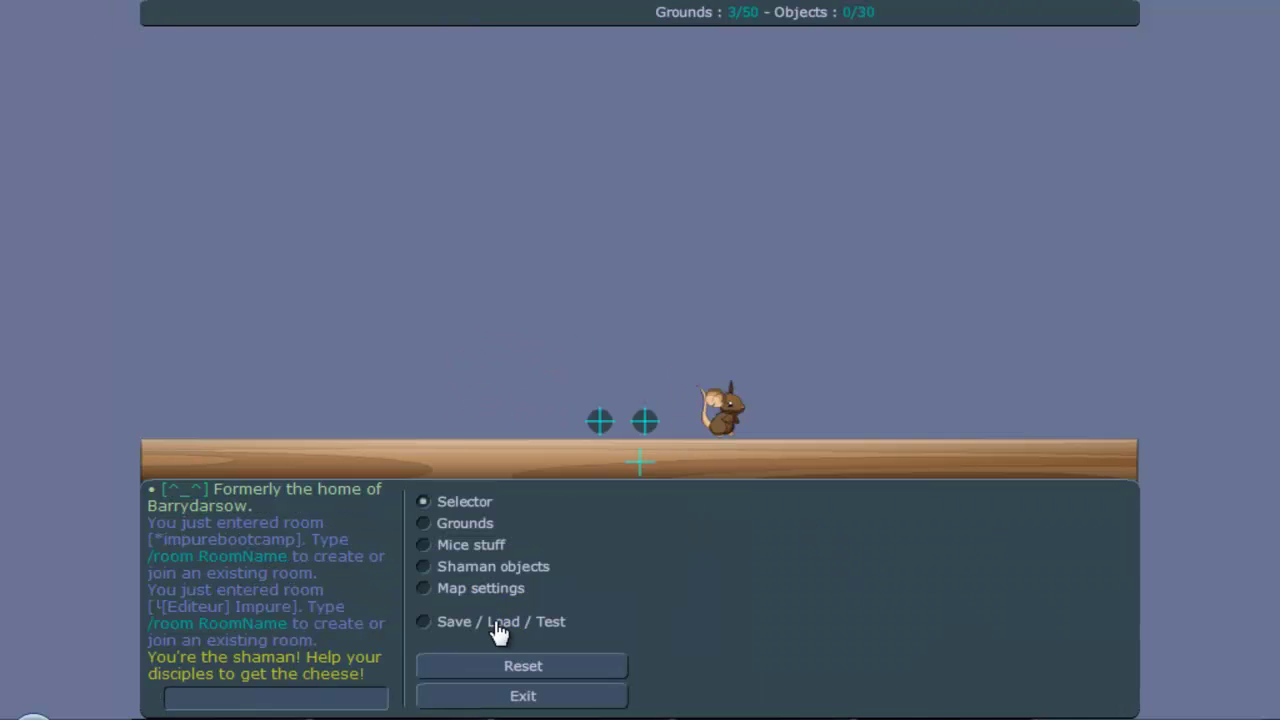
{"action": "left_click", "coordinate": [451, 628]}
{"action": "left_click", "coordinate": [915, 500]}
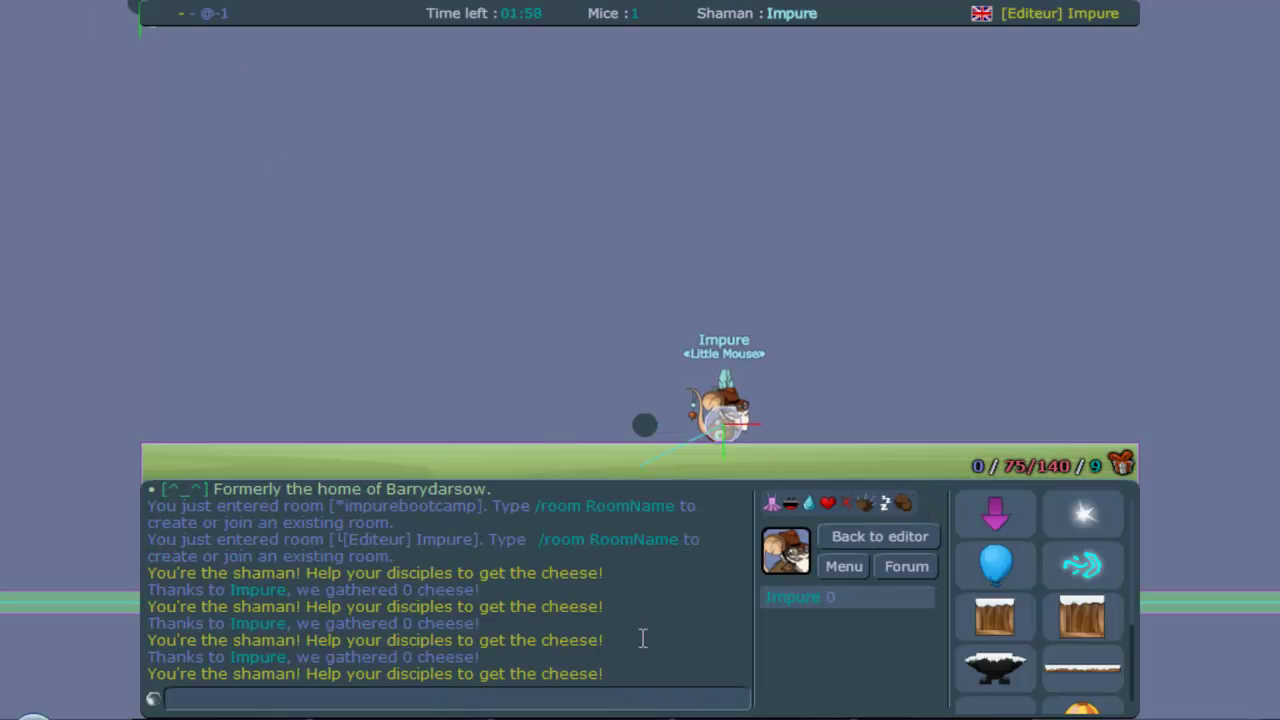
Return to the editor, toggle Dynamic ground on the circle nearest the mouse to clear its negative mass, and run the map test again.
{"action": "left_click", "coordinate": [845, 545]}
{"action": "left_click", "coordinate": [664, 420]}
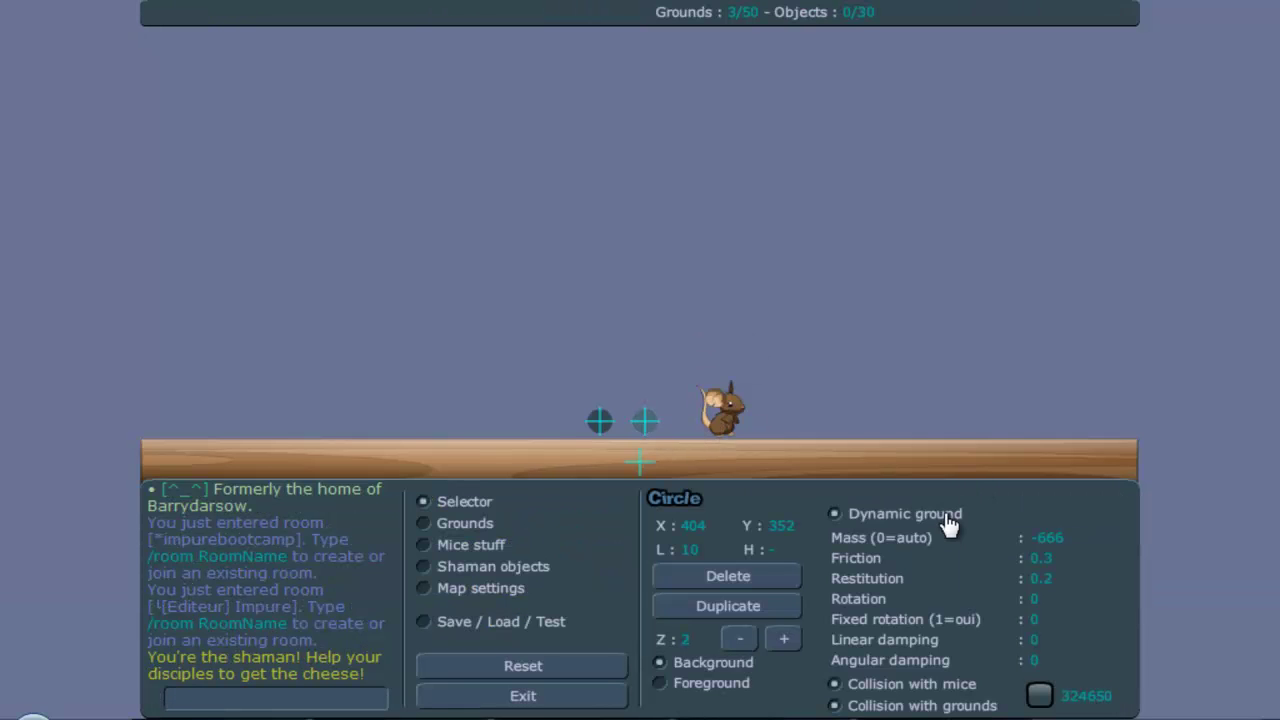
{"action": "left_click", "coordinate": [940, 516]}
{"action": "left_click", "coordinate": [506, 622]}
{"action": "left_click", "coordinate": [777, 508]}
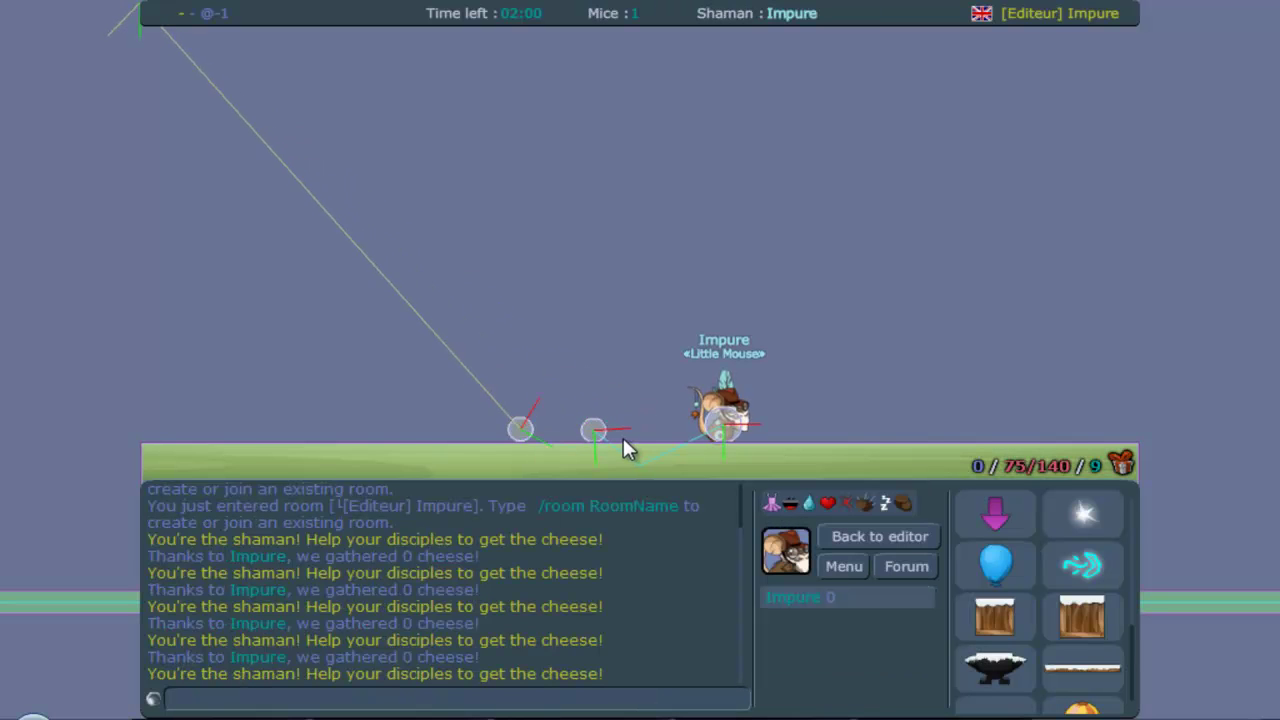
Walk the mouse left into the two circles and back right to test how they react to being pushed.
{"action": "key", "text": "Left"}
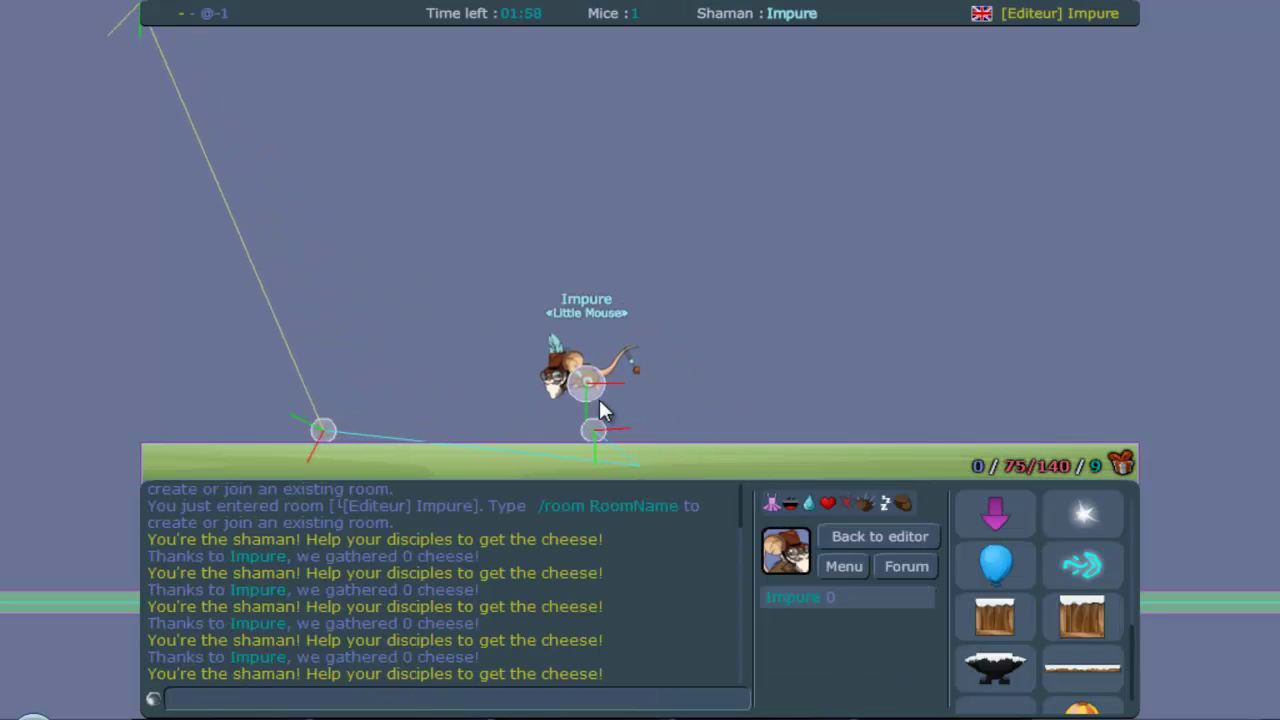
{"action": "key", "text": "Right"}
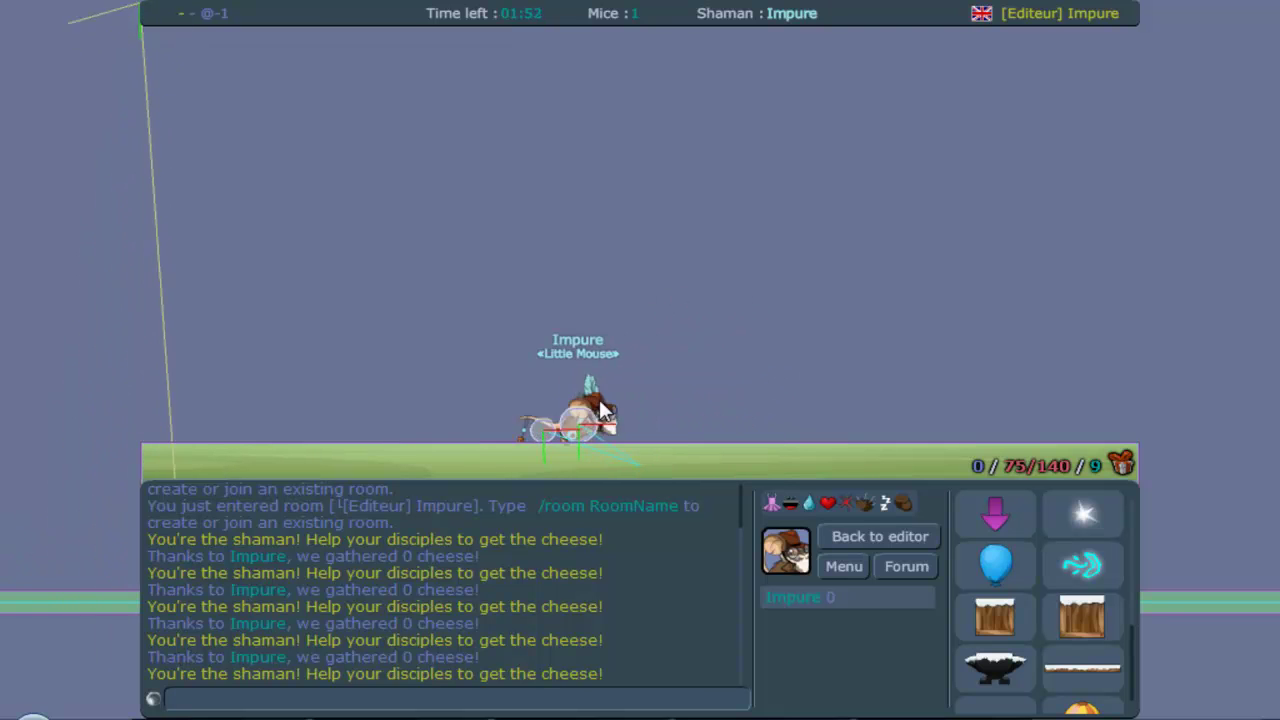
{"action": "key", "text": "Right"}
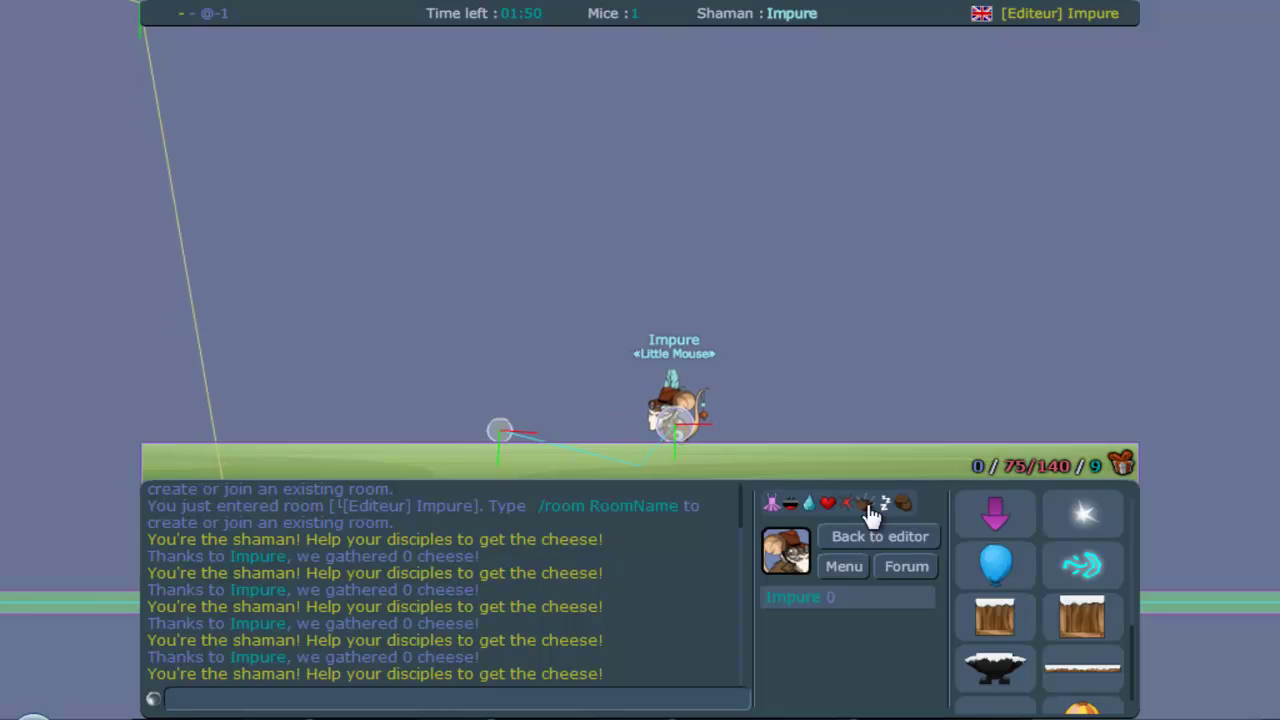
Return to the editor and open the properties of the circle nearest the mouse spawn.
{"action": "left_click", "coordinate": [884, 537]}
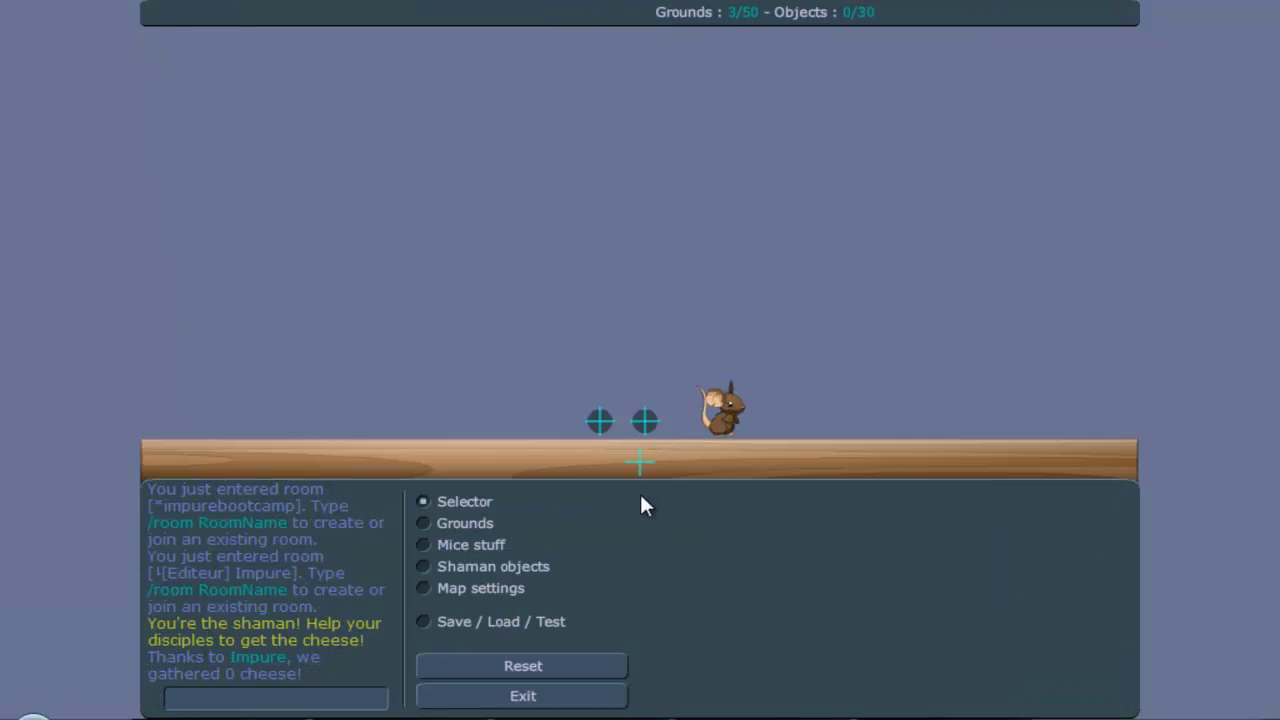
{"action": "left_click", "coordinate": [659, 426]}
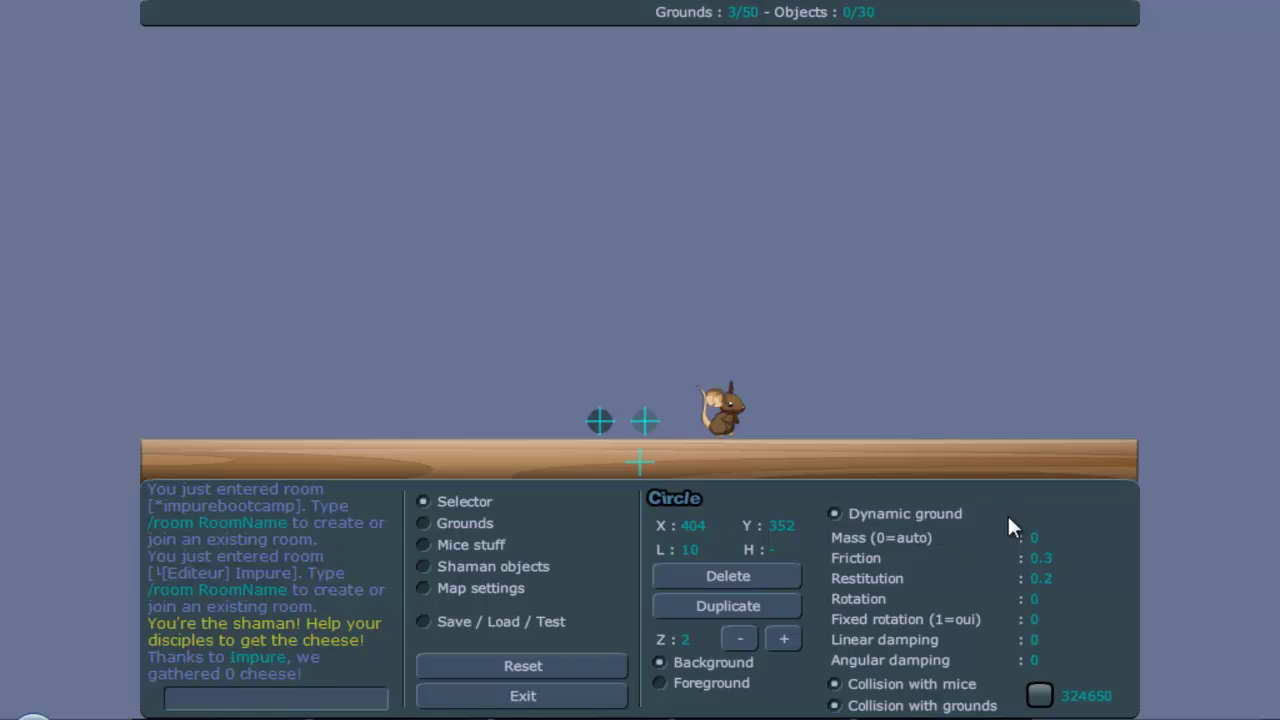